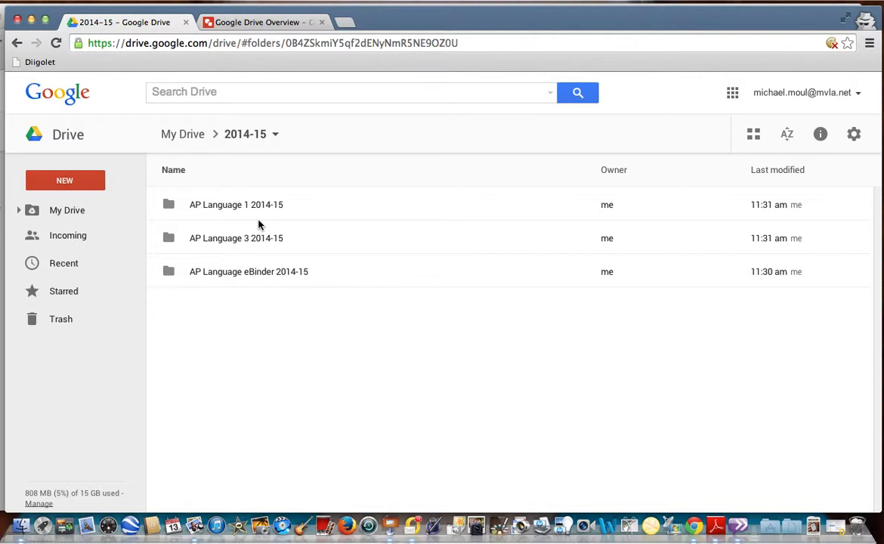
# - Create a new folder named "World Lit eBinder" inside the 2014-15 folder
pyautogui.click(74, 183)
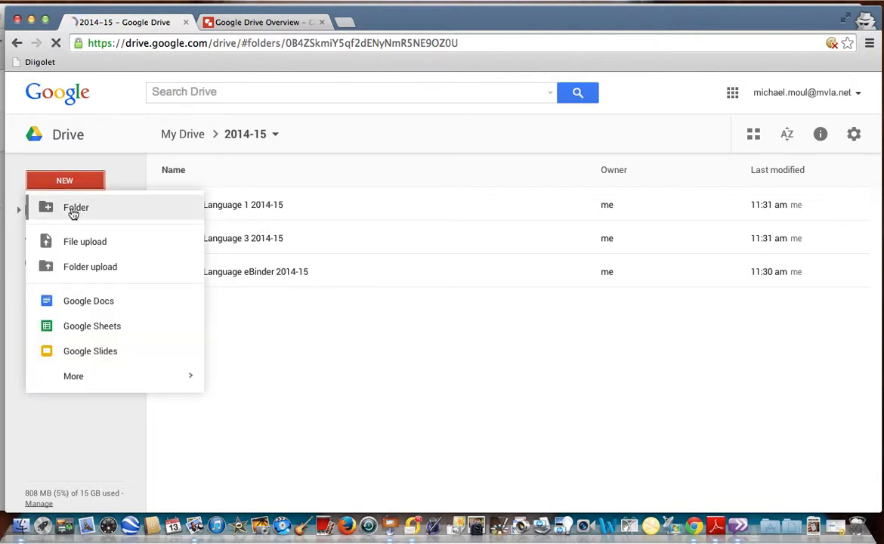
pyautogui.click(72, 209)
pyautogui.write('W')
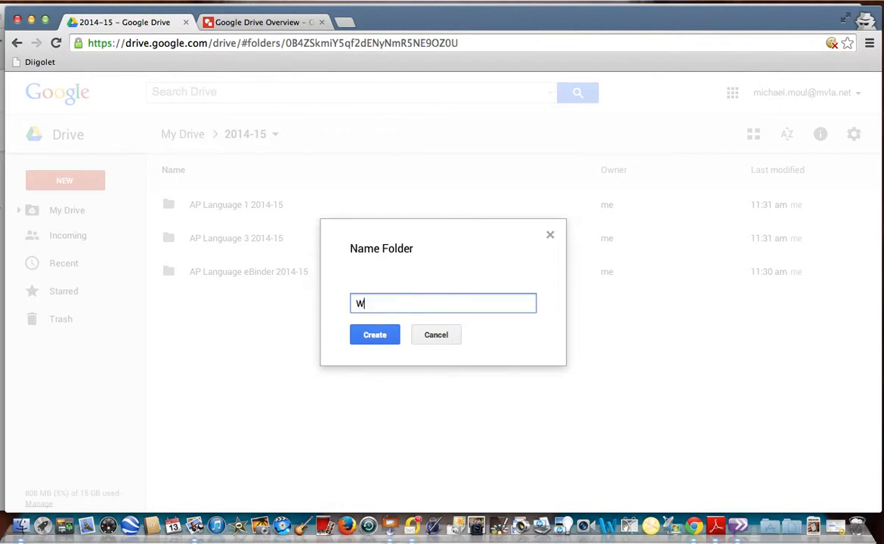
pyautogui.write('orld Lit eBinder')
pyautogui.click(366, 334)
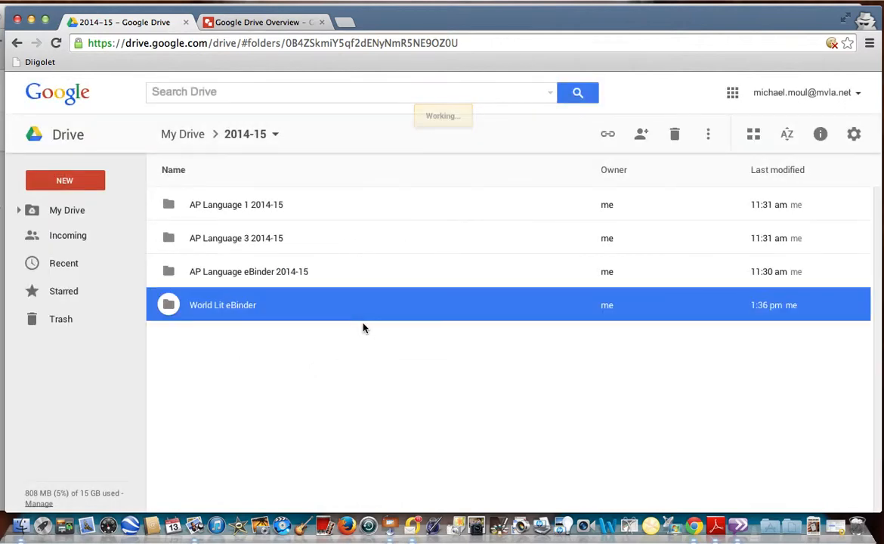
# - Open the sharing settings of the World Lit eBinder folder and enter the colleague's suggested e-mail address as invitee
pyautogui.rightClick(231, 305)
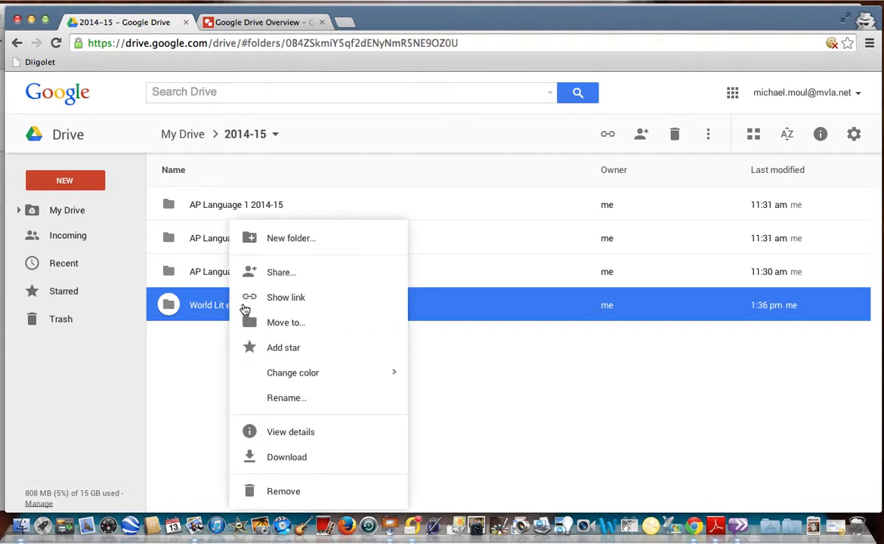
pyautogui.click(279, 273)
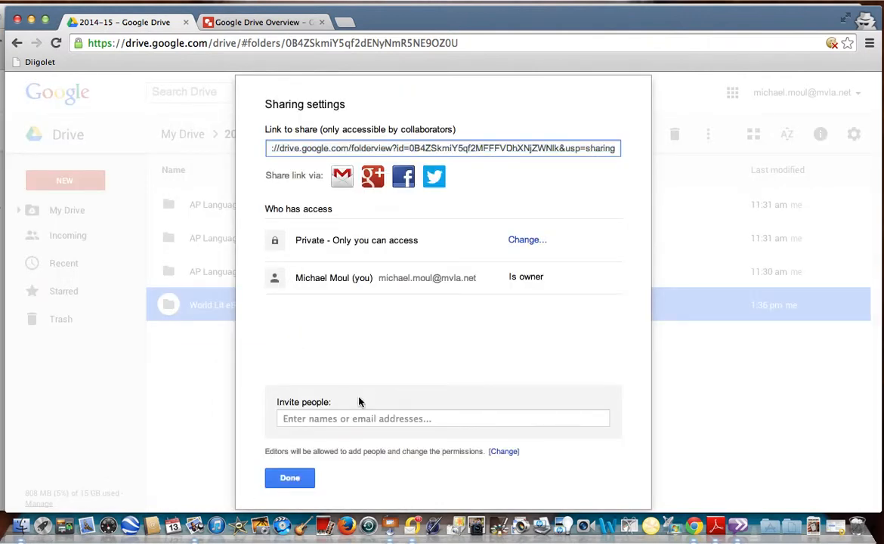
pyautogui.click(353, 418)
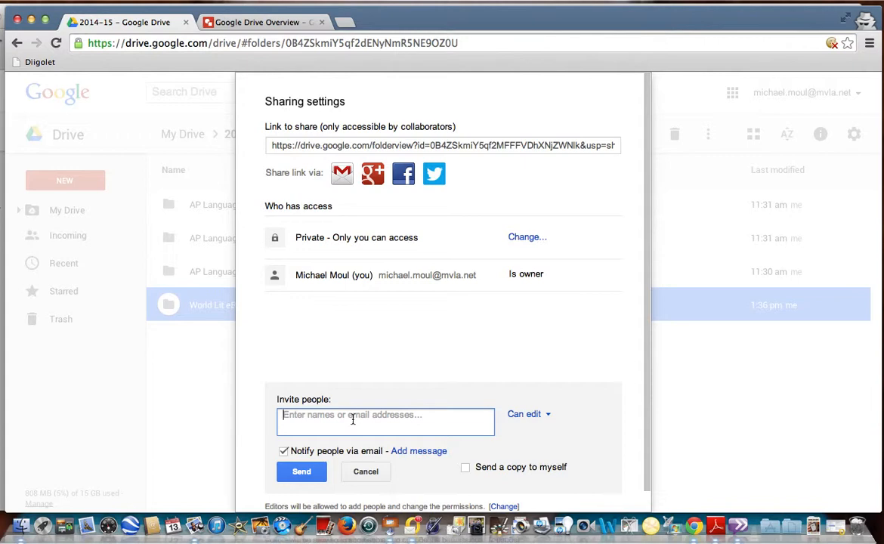
pyautogui.write('gordo')
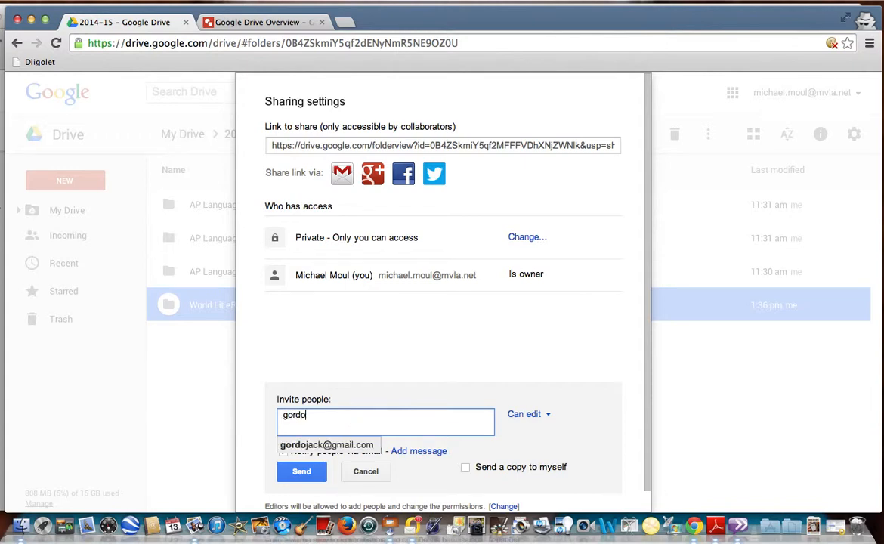
pyautogui.click(358, 446)
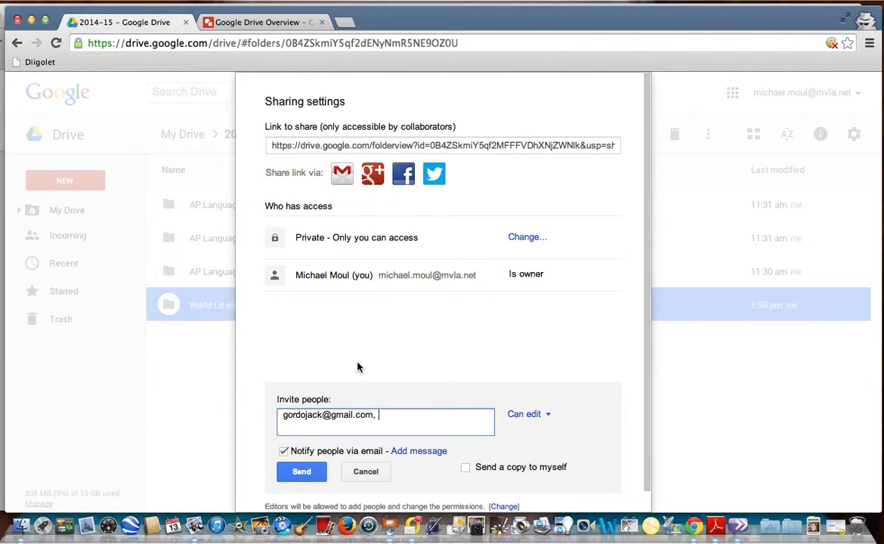
# - Give the invitee "Can view" access, turn off e-mail notification and finish sharing the folder without sending invitations
pyautogui.click(550, 417)
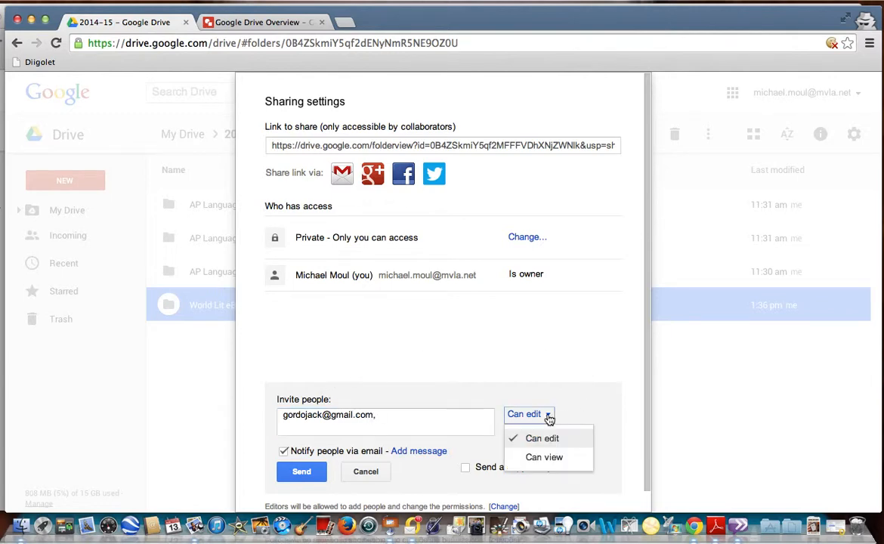
pyautogui.click(548, 459)
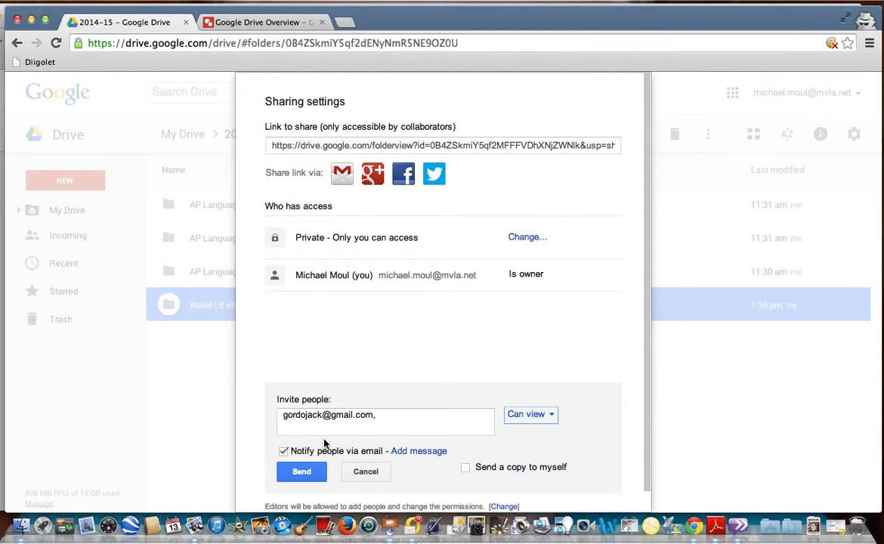
pyautogui.click(284, 451)
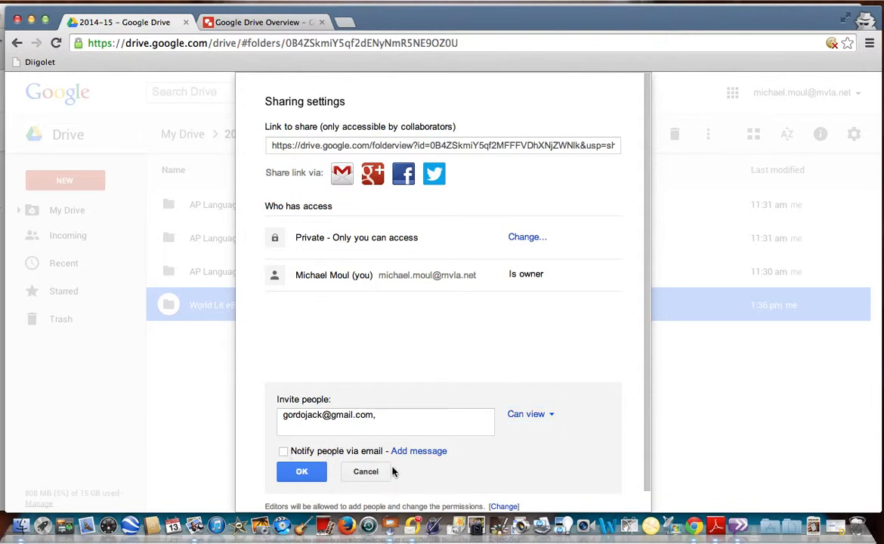
pyautogui.click(317, 476)
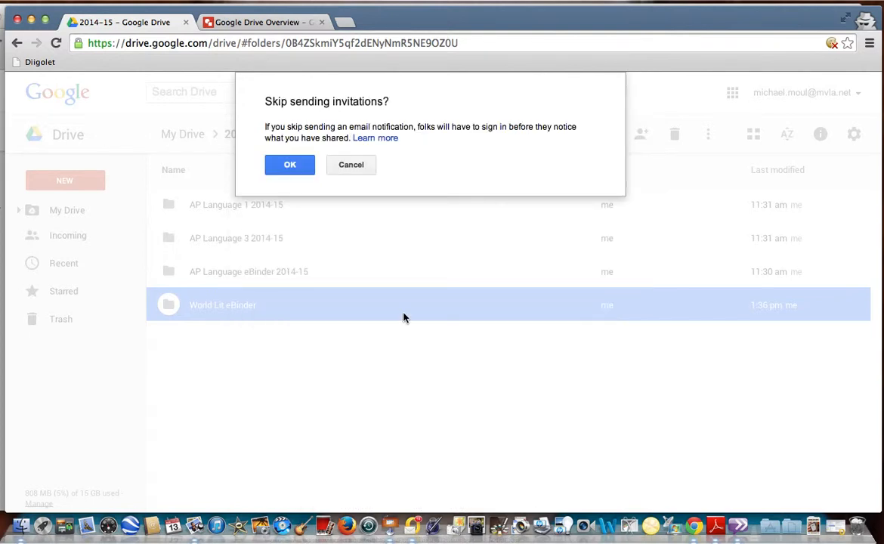
pyautogui.click(306, 166)
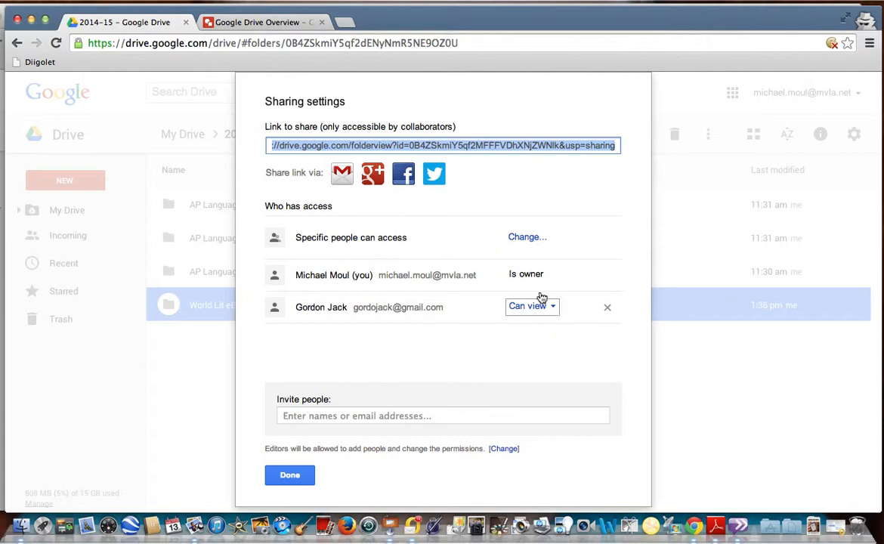
pyautogui.click(292, 475)
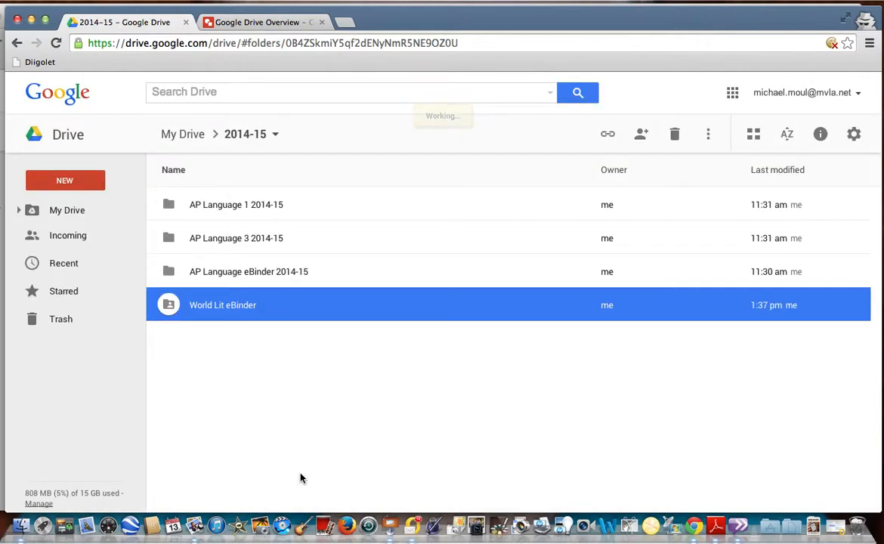
# - Open the World Lit eBinder folder and create a subfolder named "Course Intro Docs" in it
pyautogui.doubleClick(214, 306)
pyautogui.click(65, 180)
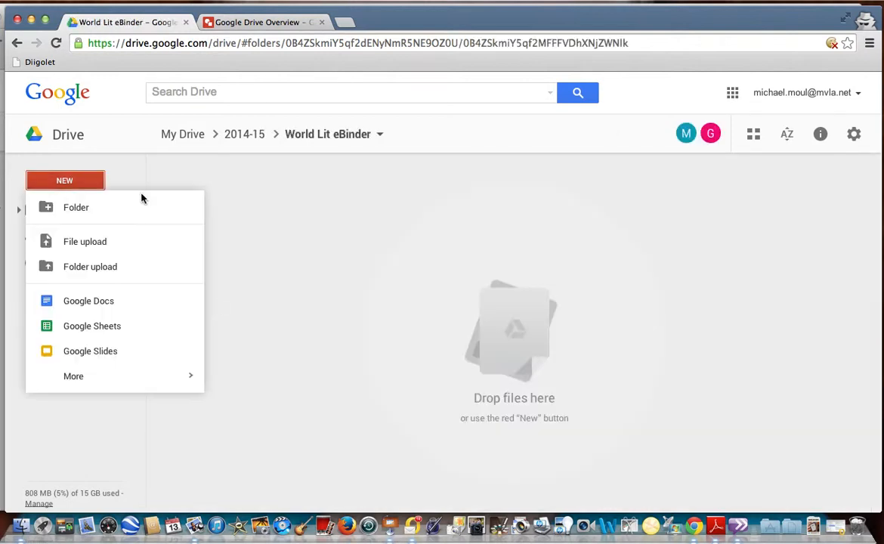
pyautogui.click(109, 212)
pyautogui.write('Cour')
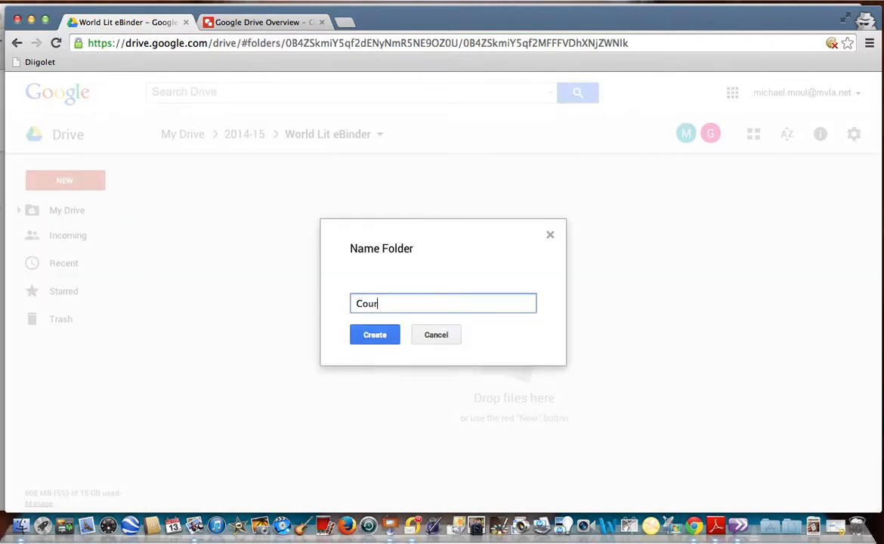
pyautogui.write('se Intro Docs')
pyautogui.click(387, 337)
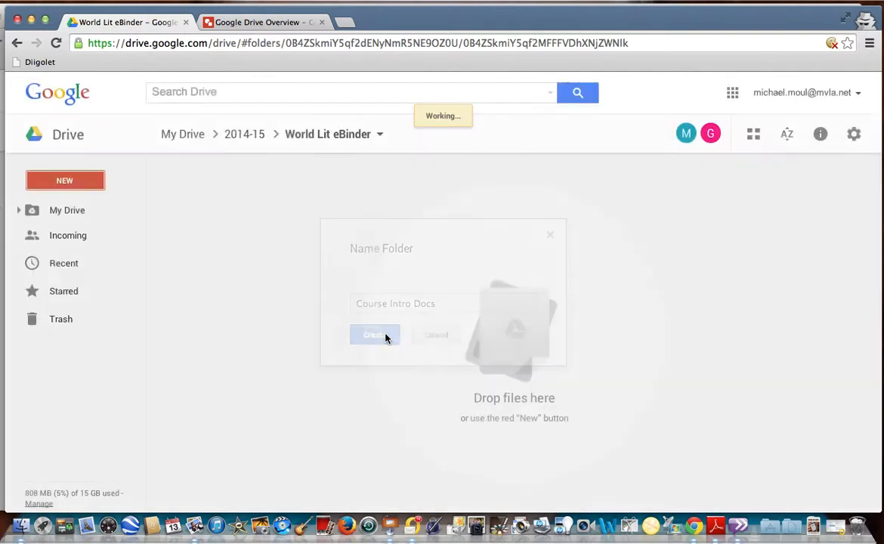
# - Create a second subfolder named "Kite Runner" inside World Lit eBinder
pyautogui.click(87, 182)
pyautogui.click(76, 208)
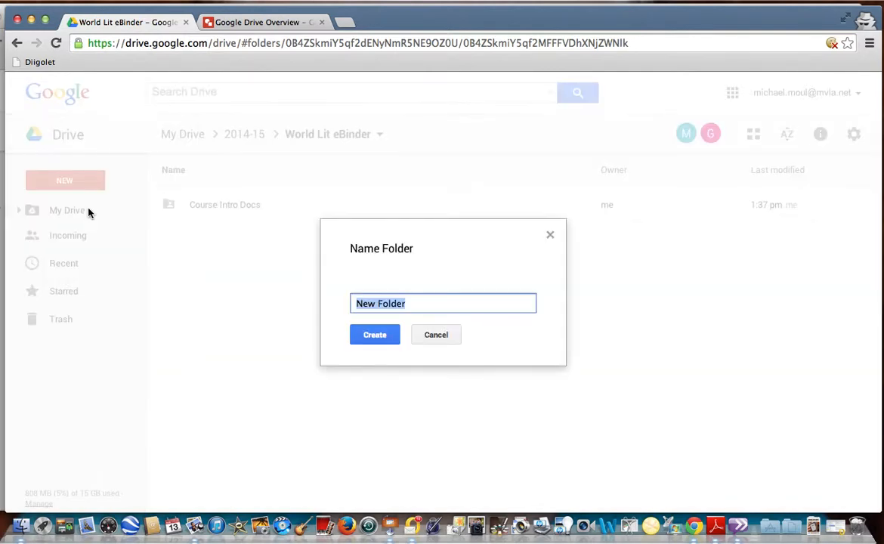
pyautogui.write('Kite Runner')
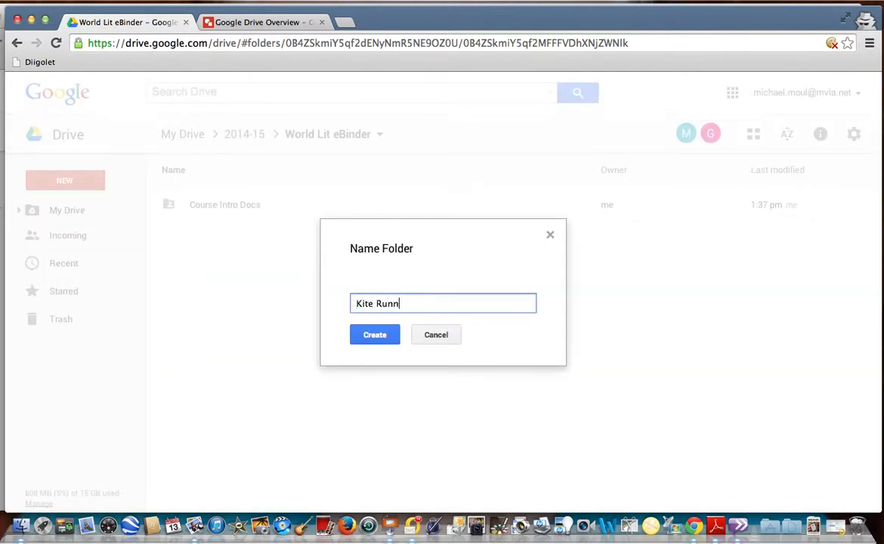
pyautogui.click(387, 337)
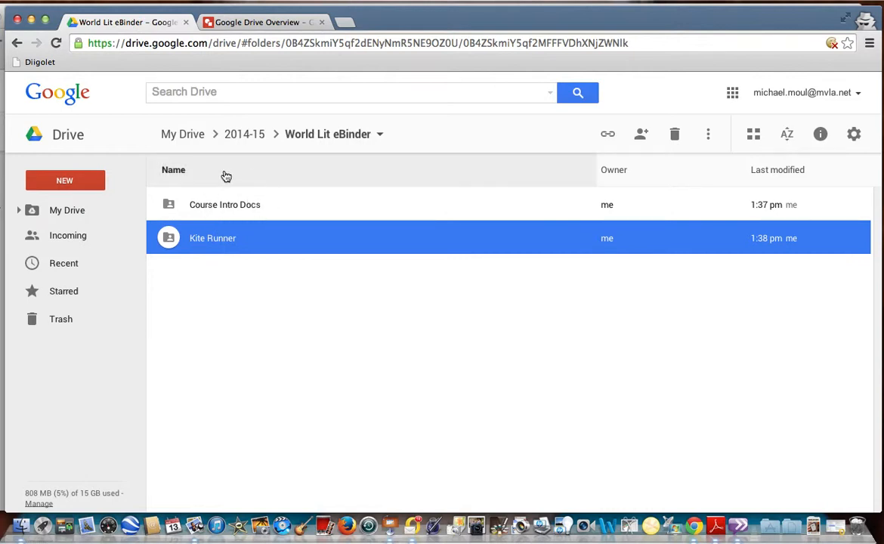
# - Return to My Drive and open the "good folders" folder inside LAHS Docs
pyautogui.click(61, 210)
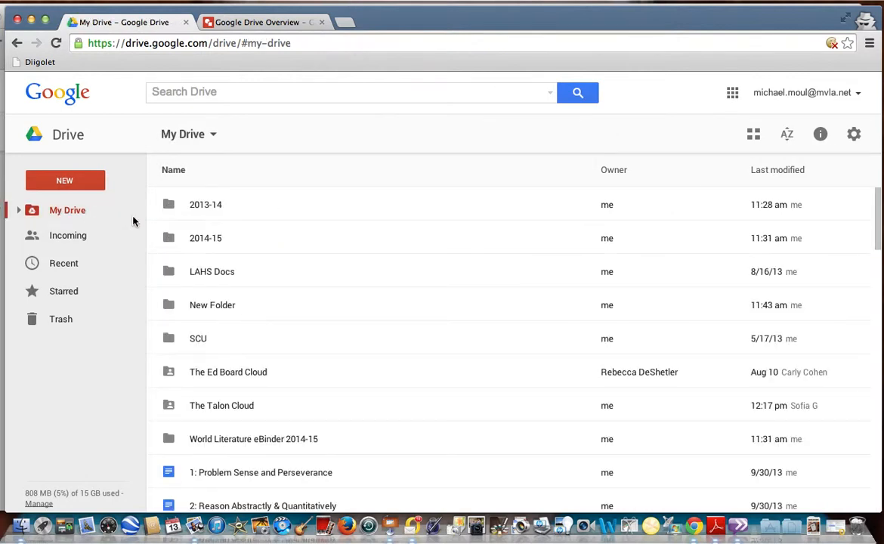
pyautogui.click(209, 273)
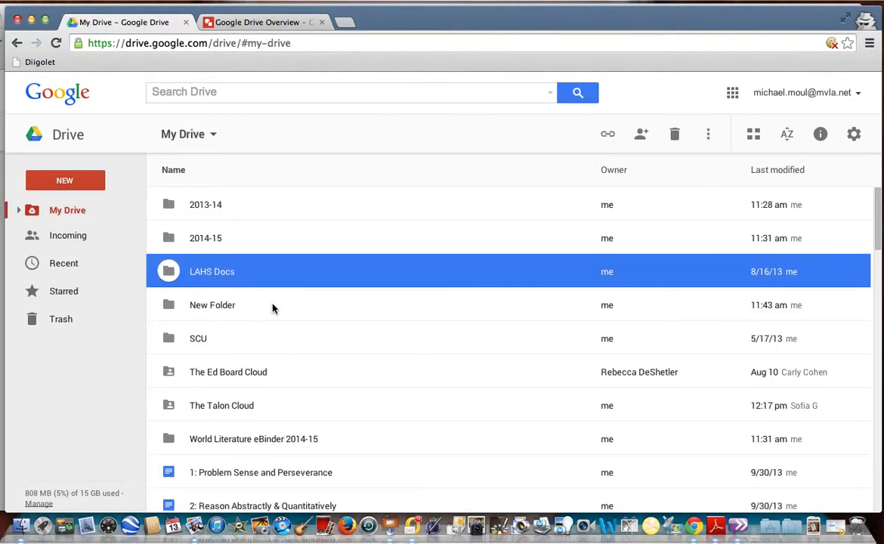
pyautogui.doubleClick(220, 276)
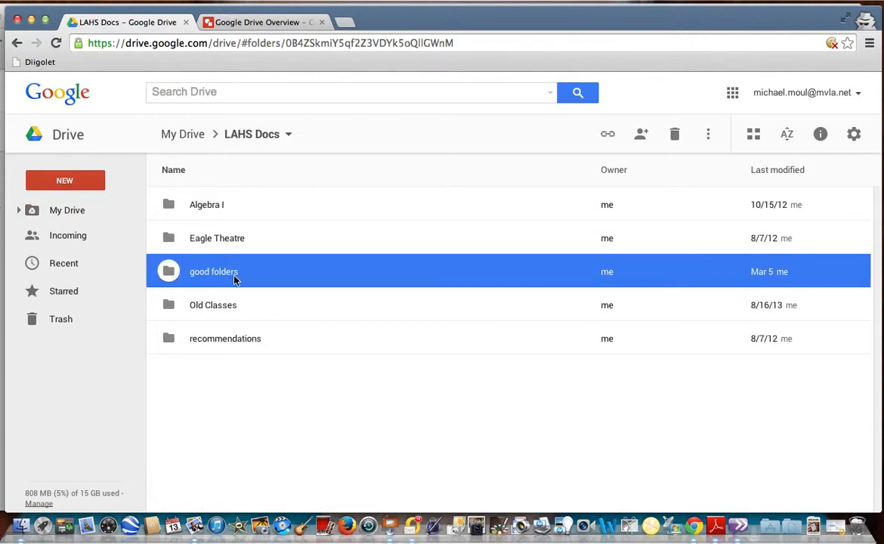
pyautogui.press('F12')
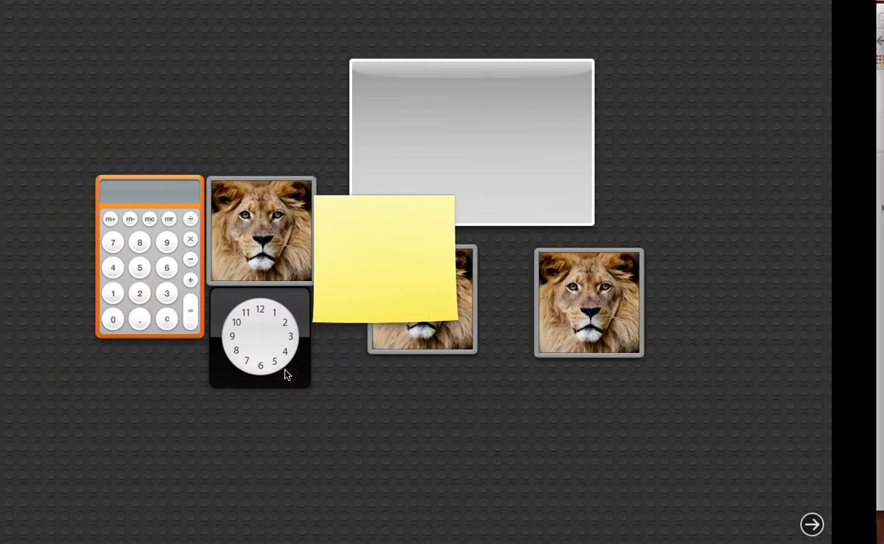
pyautogui.press('F12')
# - Open the World Lit folder within "good folders" and go into its Course Intro subfolder
pyautogui.scroll(-4, 272, 355)
pyautogui.scroll(-10, 272, 358)
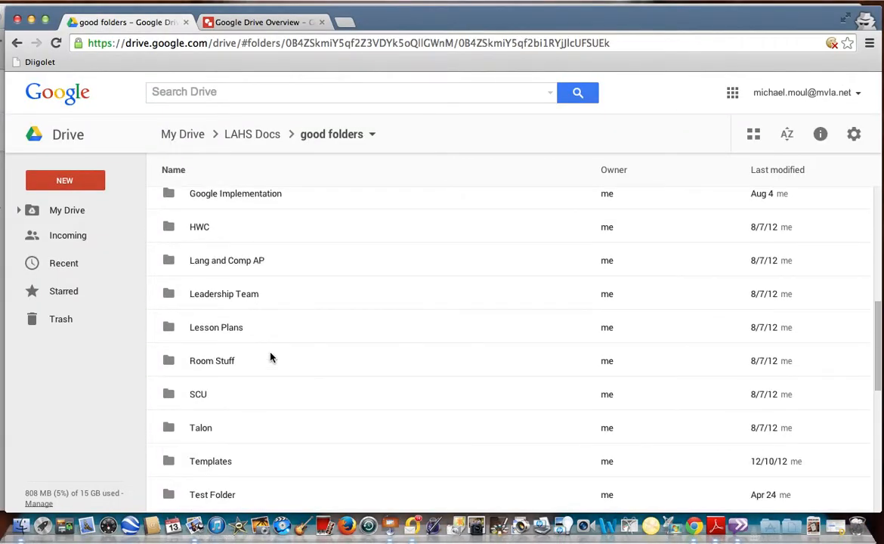
pyautogui.click(205, 437)
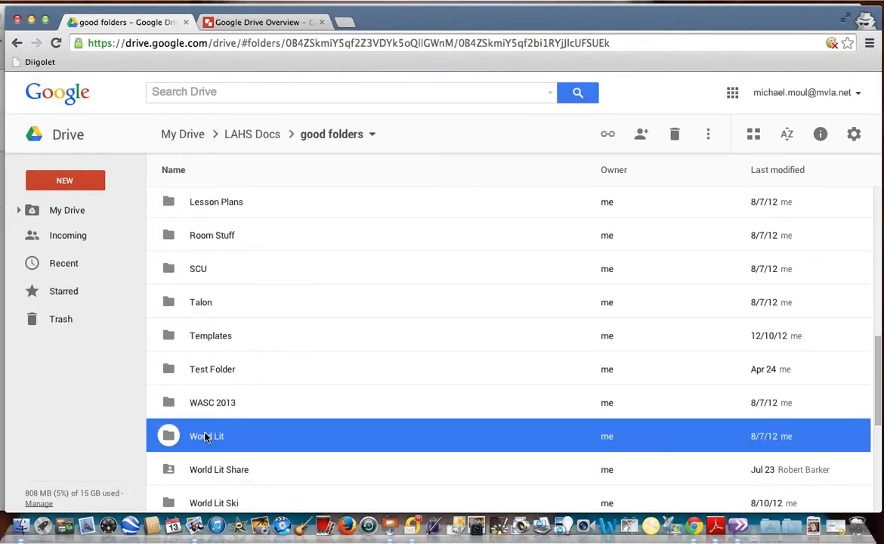
pyautogui.doubleClick(206, 437)
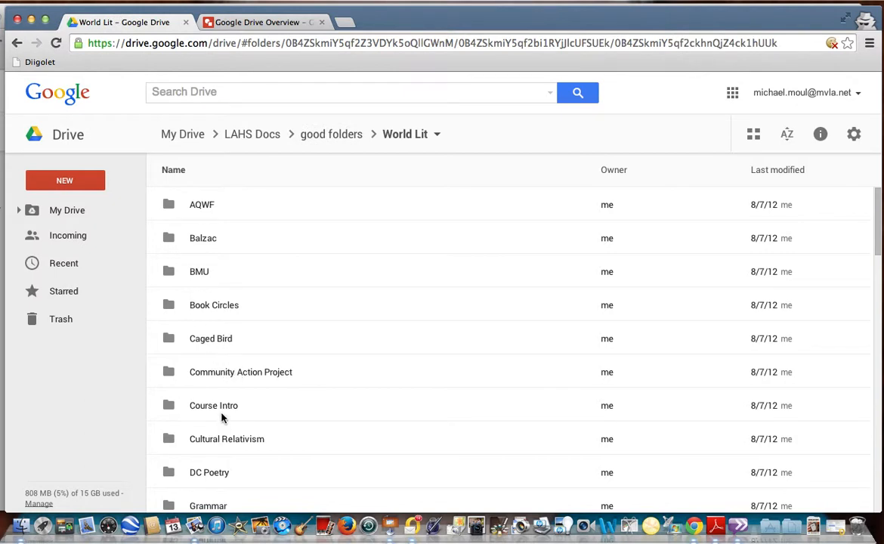
pyautogui.click(223, 412)
pyautogui.doubleClick(223, 412)
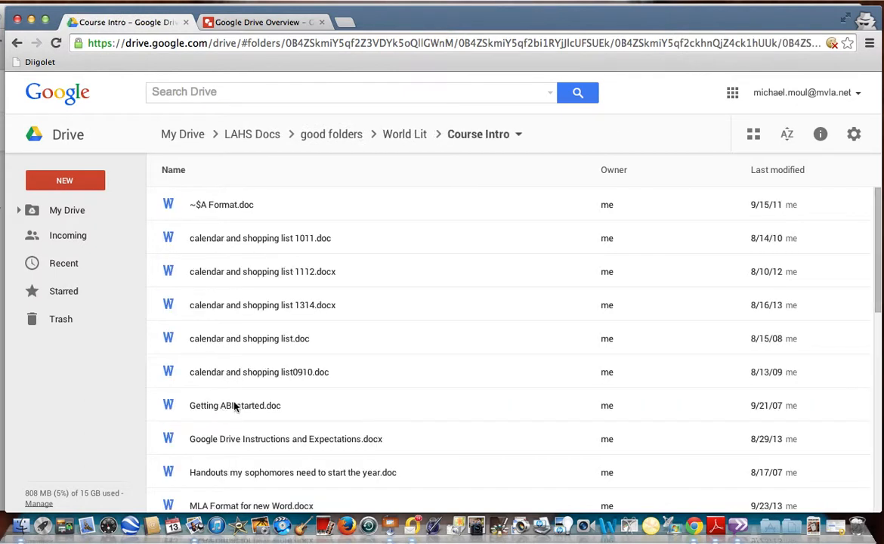
# - Add MLA Format.doc from this folder to the Course Intro Docs folder inside 2014-15 > World Lit eBinder
pyautogui.scroll(-5, 294, 370)
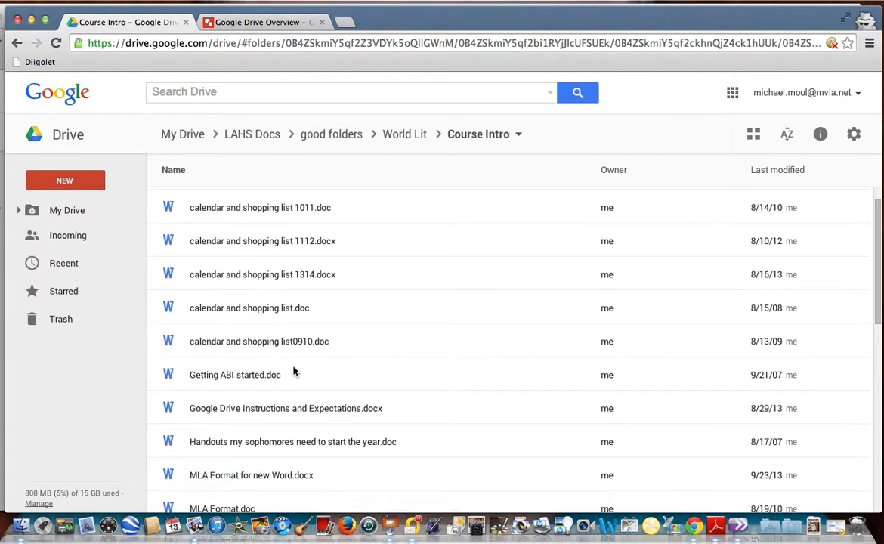
pyautogui.scroll(1, 294, 370)
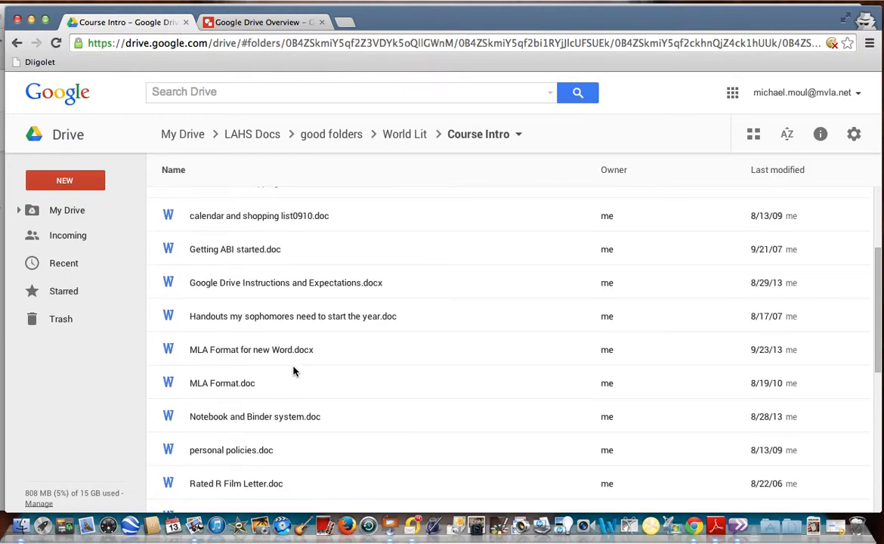
pyautogui.scroll(5, 288, 355)
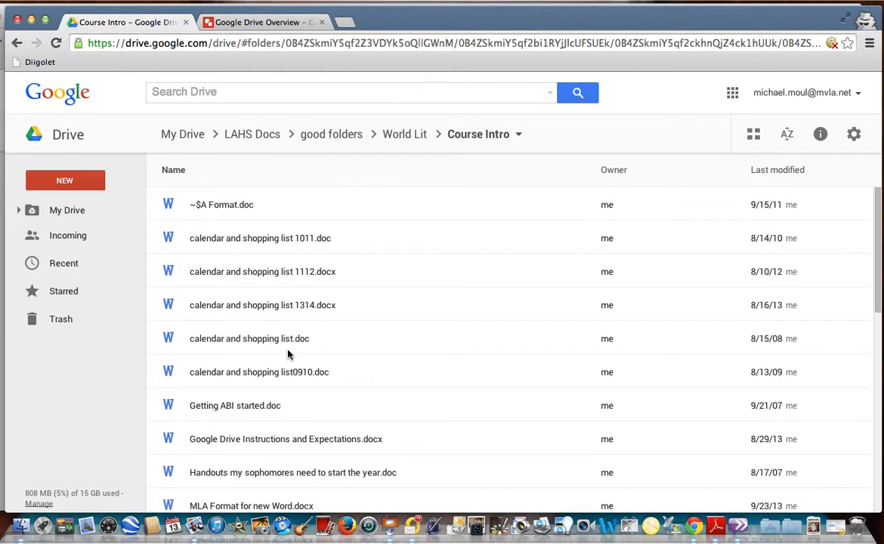
pyautogui.scroll(-4, 288, 354)
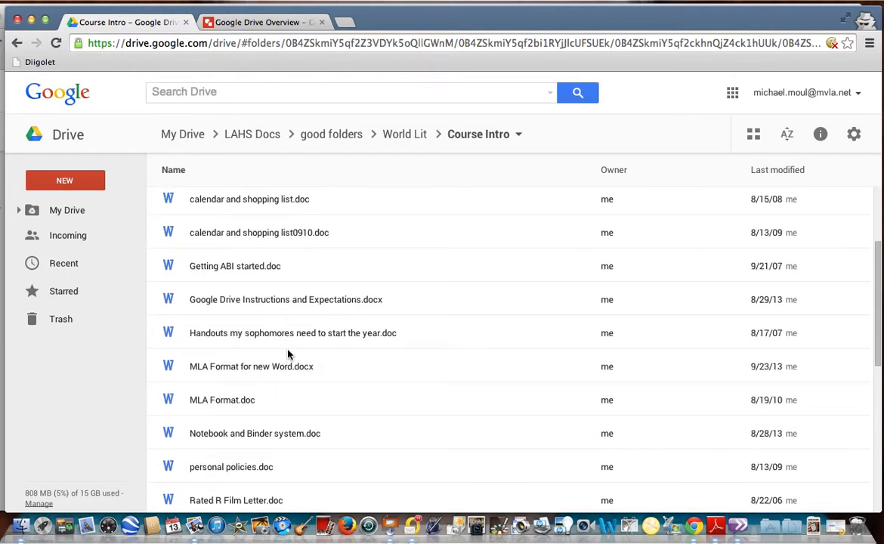
pyautogui.click(224, 401)
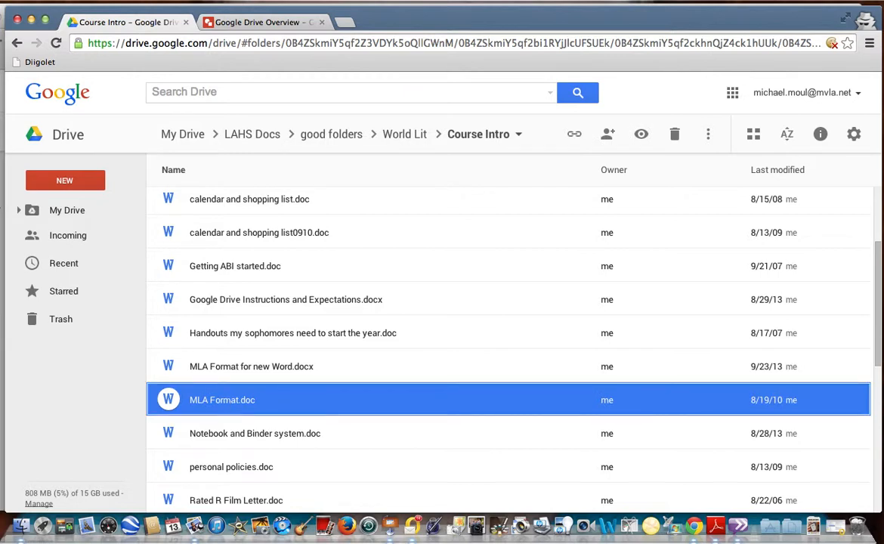
pyautogui.hotkey('shift', 'z')
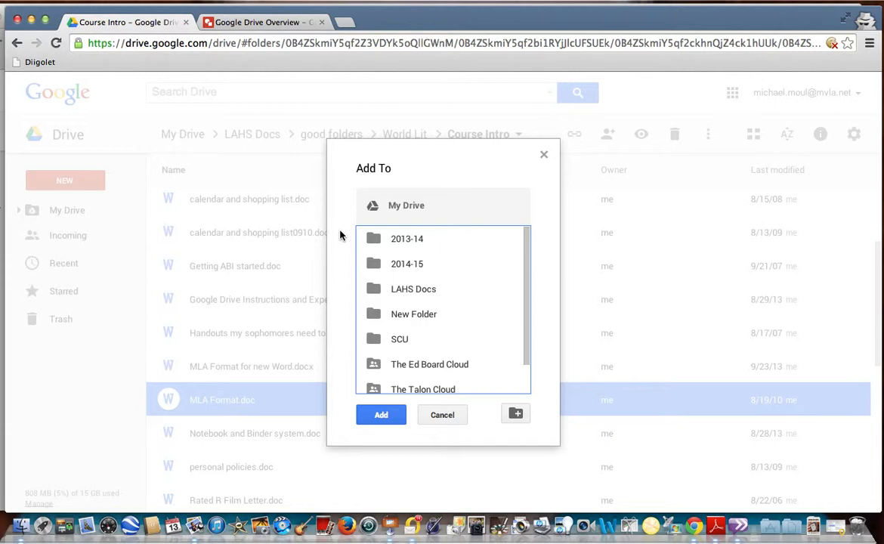
pyautogui.doubleClick(423, 266)
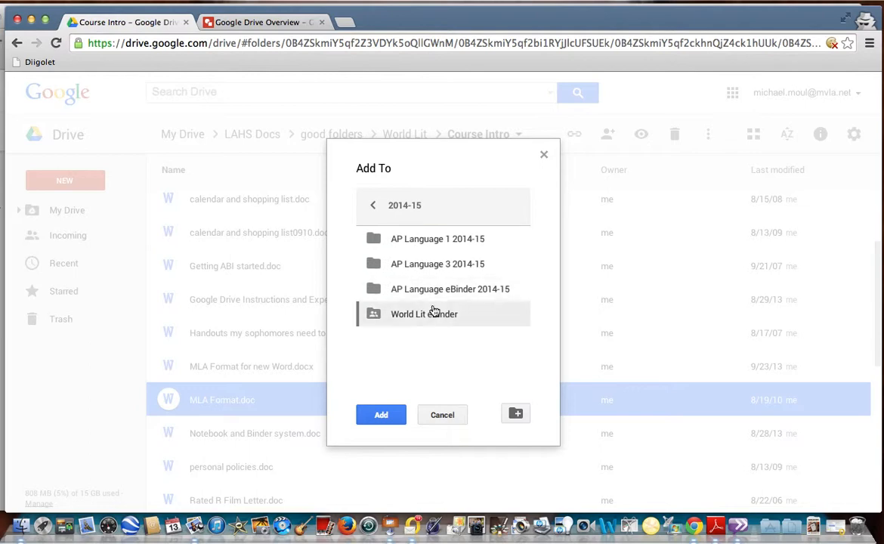
pyautogui.doubleClick(423, 321)
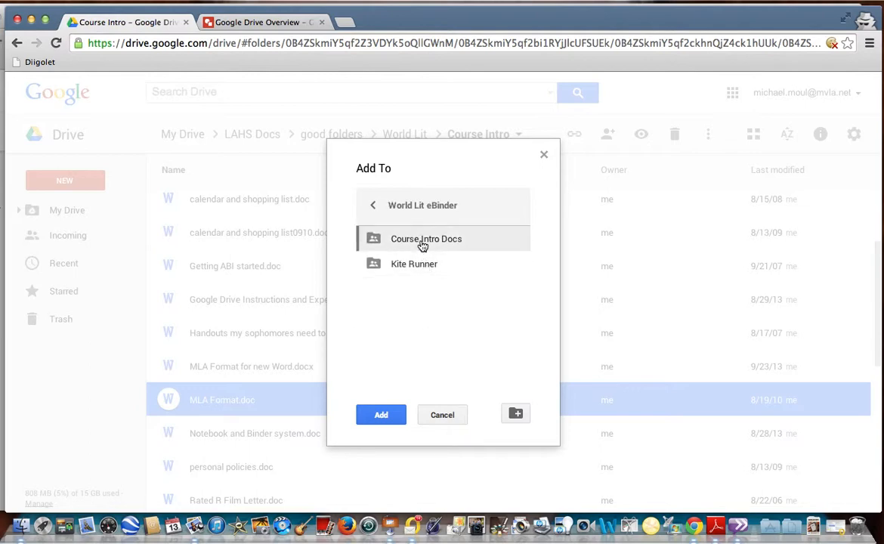
pyautogui.doubleClick(431, 246)
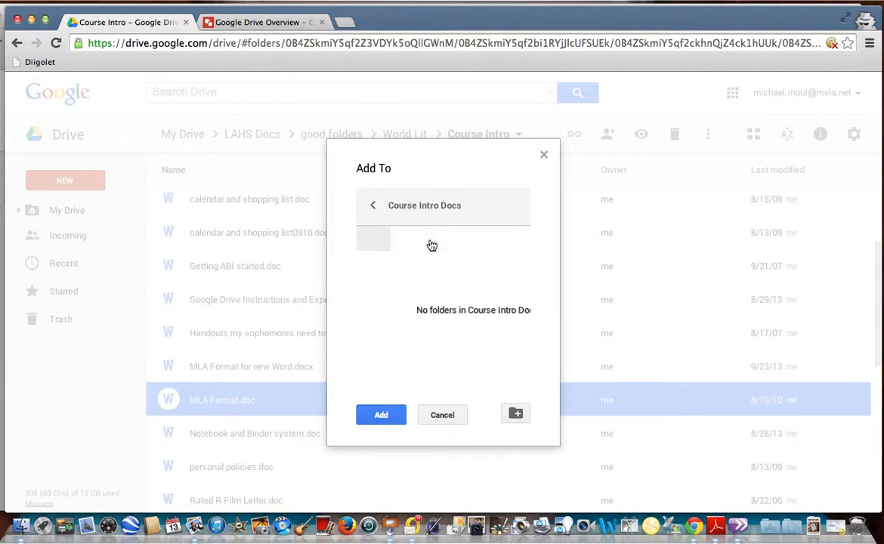
pyautogui.click(392, 416)
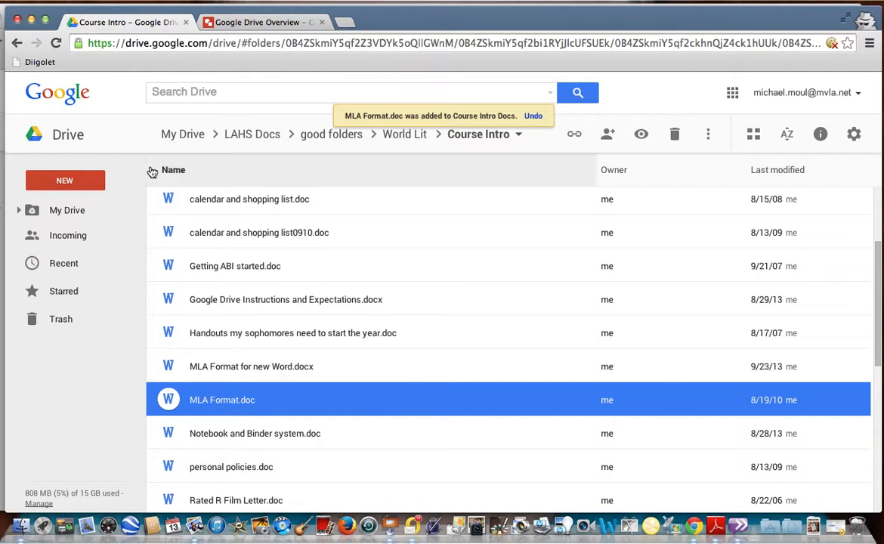
# - Open Course Intro Docs inside 2014-15 > World Lit eBinder and view its contents and the options for creating new items
pyautogui.click(54, 209)
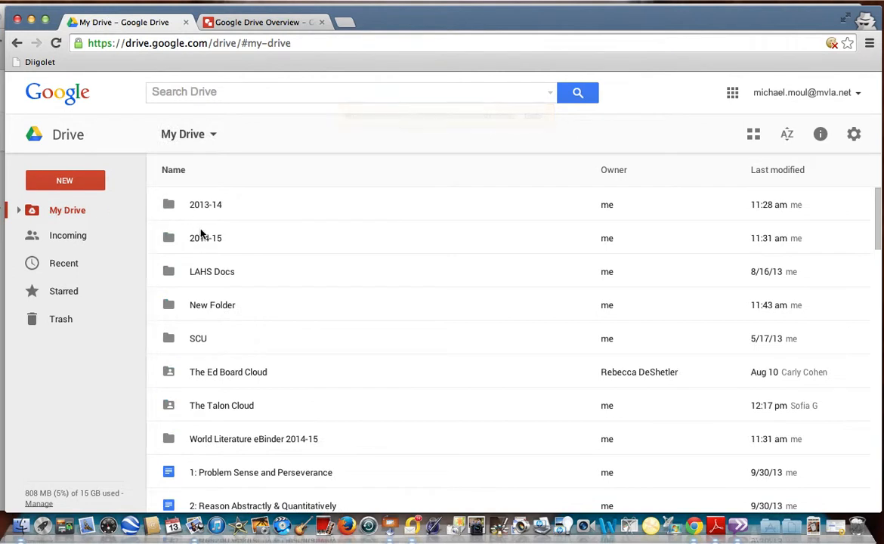
pyautogui.click(201, 236)
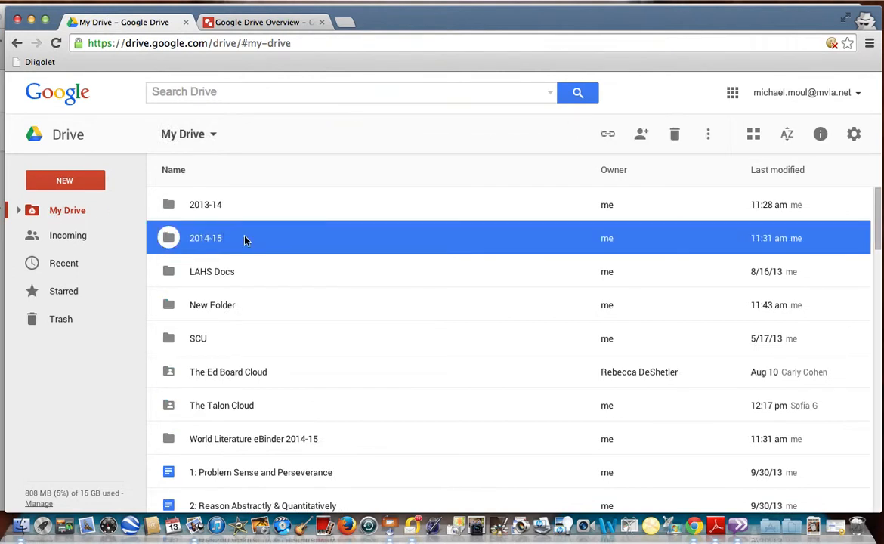
pyautogui.doubleClick(231, 239)
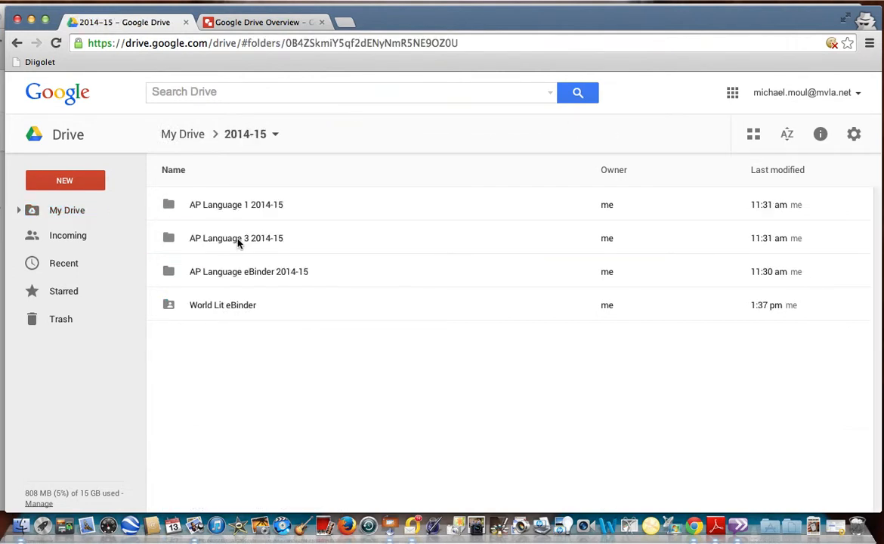
pyautogui.doubleClick(233, 306)
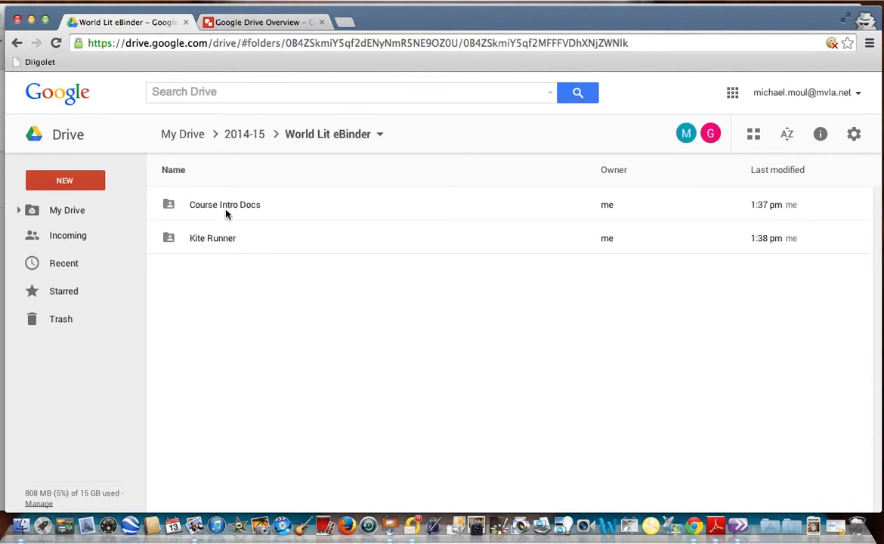
pyautogui.doubleClick(225, 212)
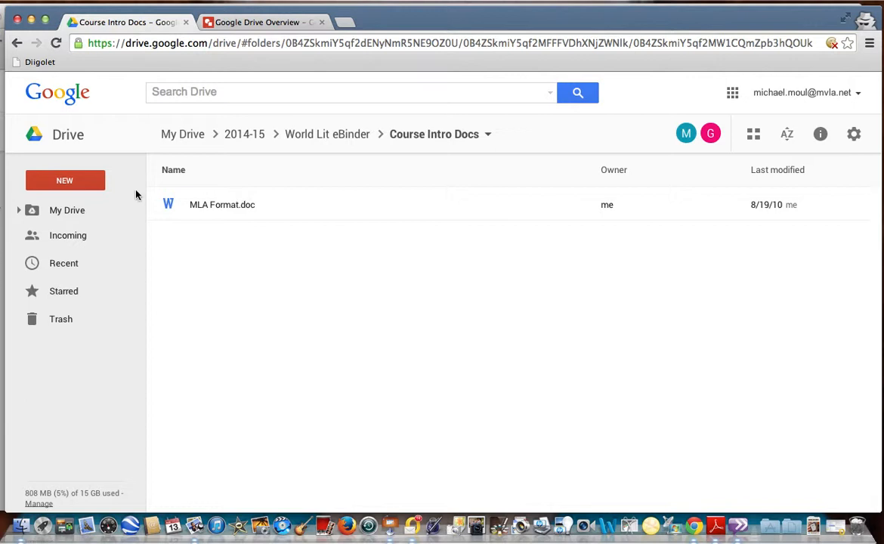
pyautogui.click(73, 180)
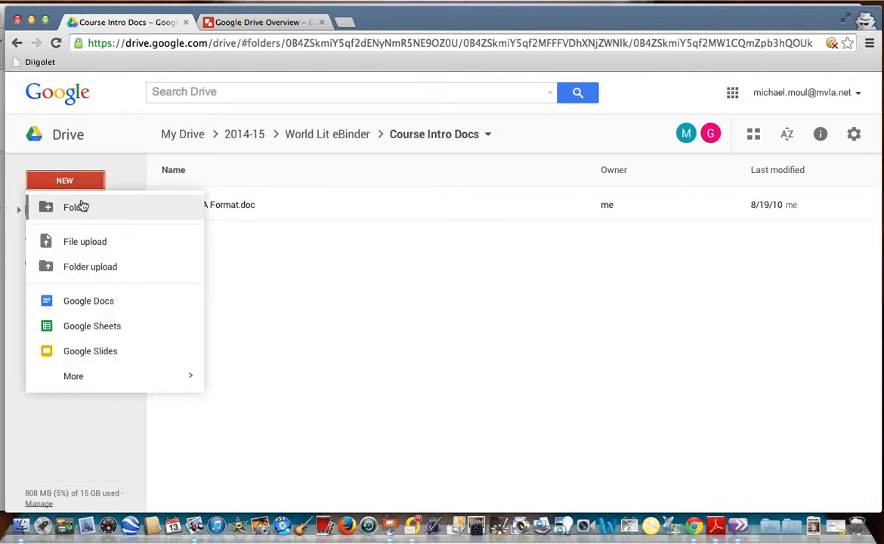
pyautogui.click(117, 175)
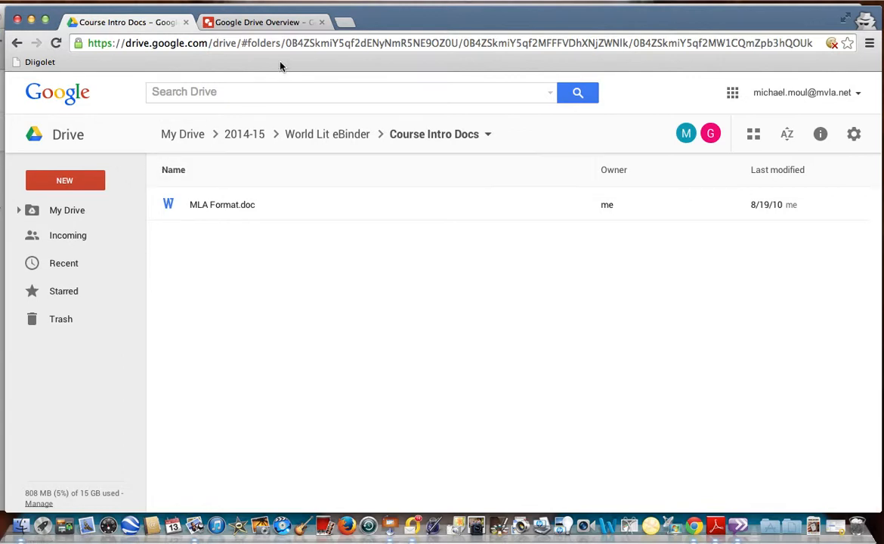
# - Review the Google Drive Overview drawing and check the incoming items shared by others in Drive
pyautogui.click(262, 23)
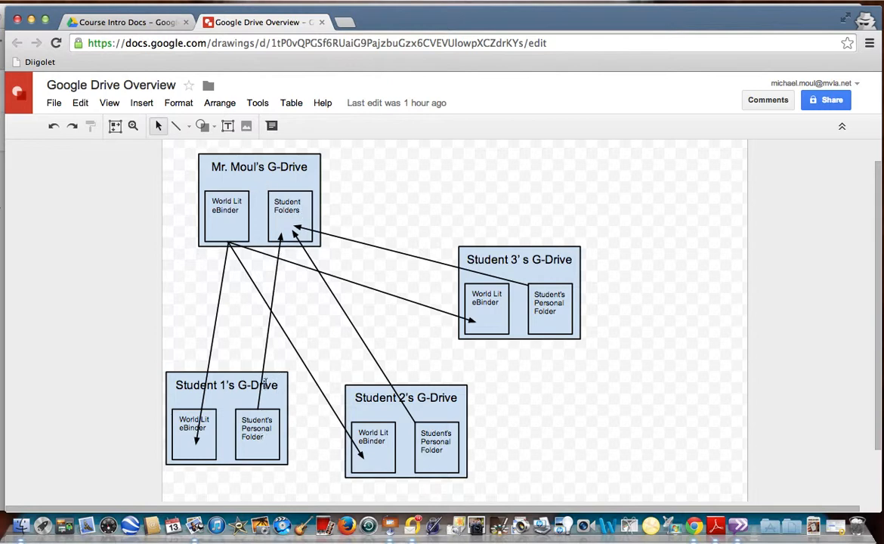
pyautogui.click(160, 28)
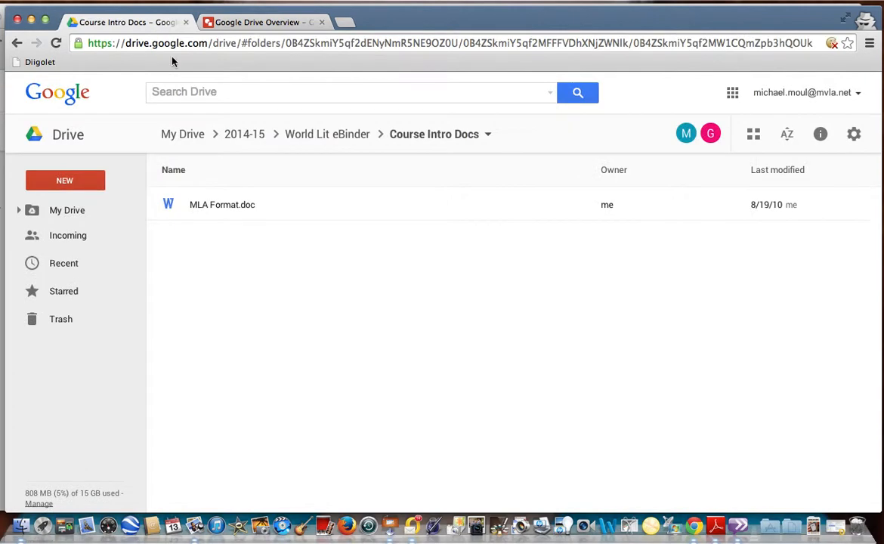
pyautogui.click(76, 240)
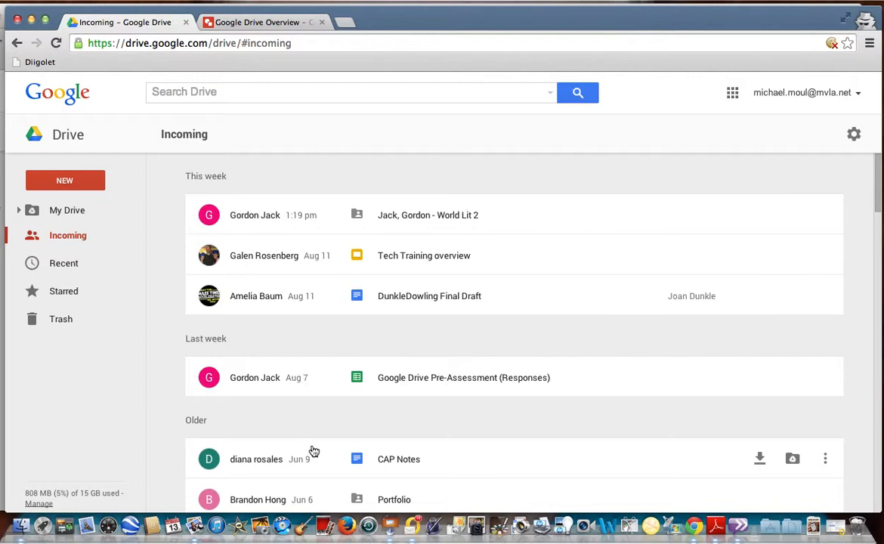
# - Create a folder named "World Lit Students 2014-15" inside the 2014-15 folder of My Drive
pyautogui.click(77, 213)
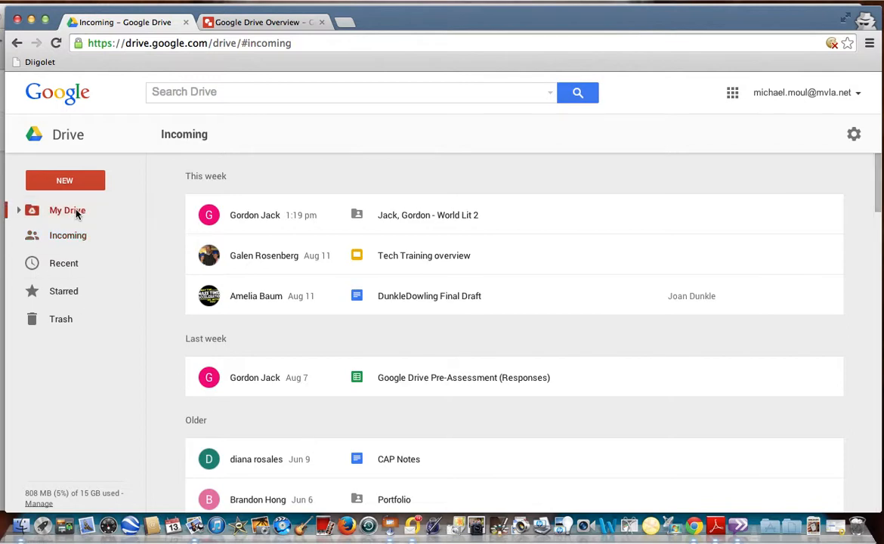
pyautogui.click(223, 240)
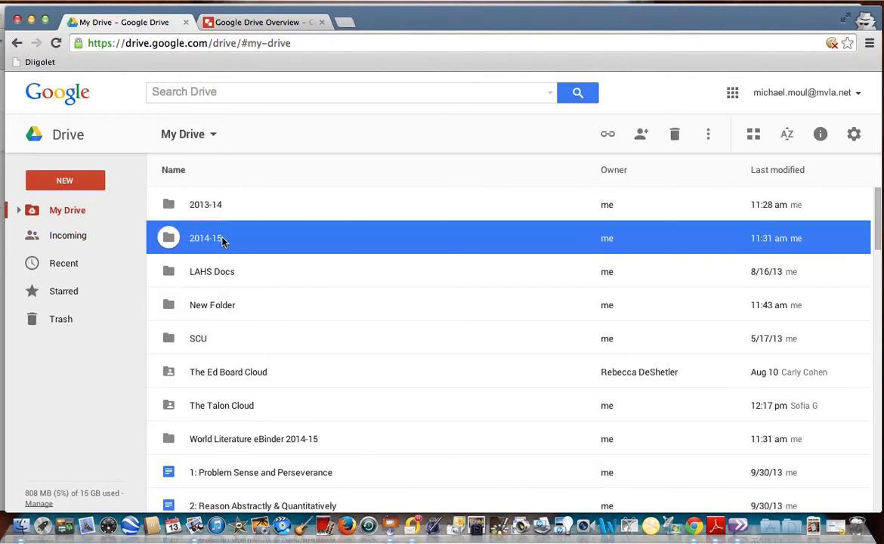
pyautogui.doubleClick(223, 240)
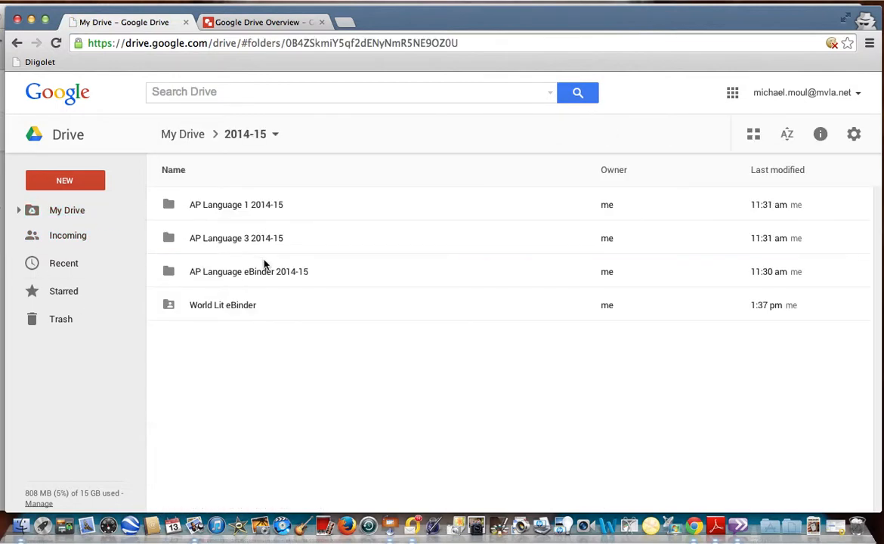
pyautogui.click(93, 182)
pyautogui.click(62, 213)
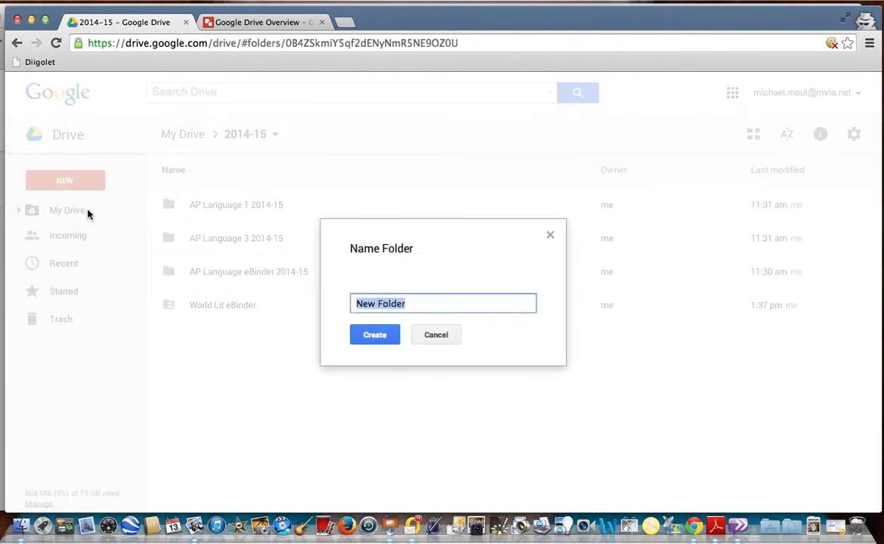
pyautogui.write('World Lit S')
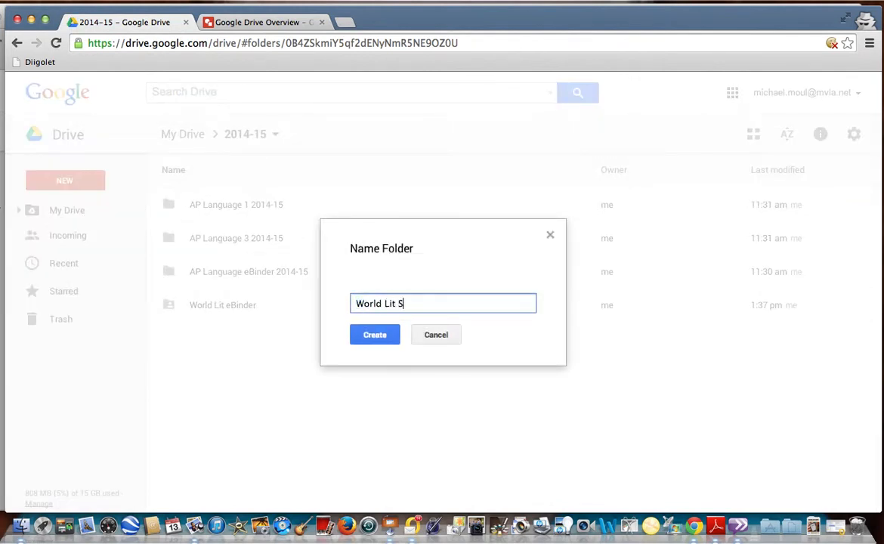
pyautogui.write('tudents 2014-15')
pyautogui.click(392, 338)
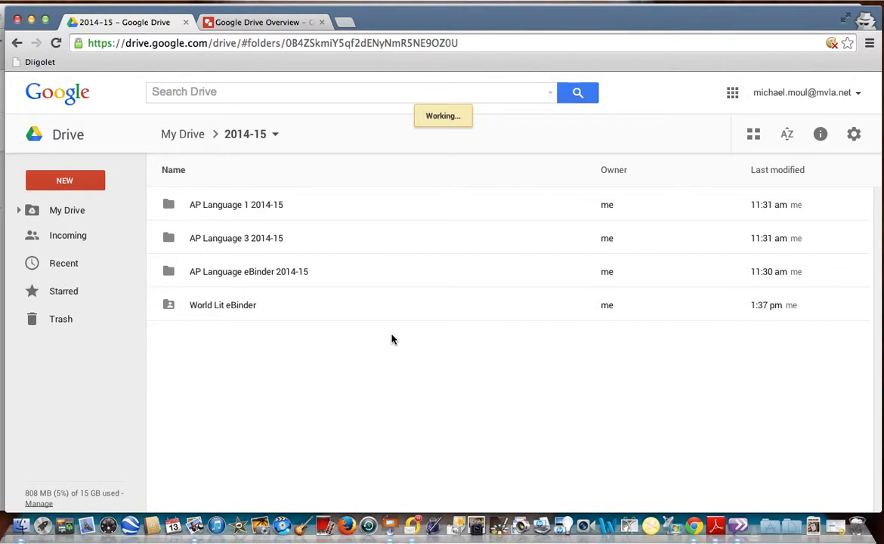
# - Add the student's incoming shared World Lit 2 folder to My Drive and move it into 2014-15 > World Lit Students 2014-15
pyautogui.click(68, 235)
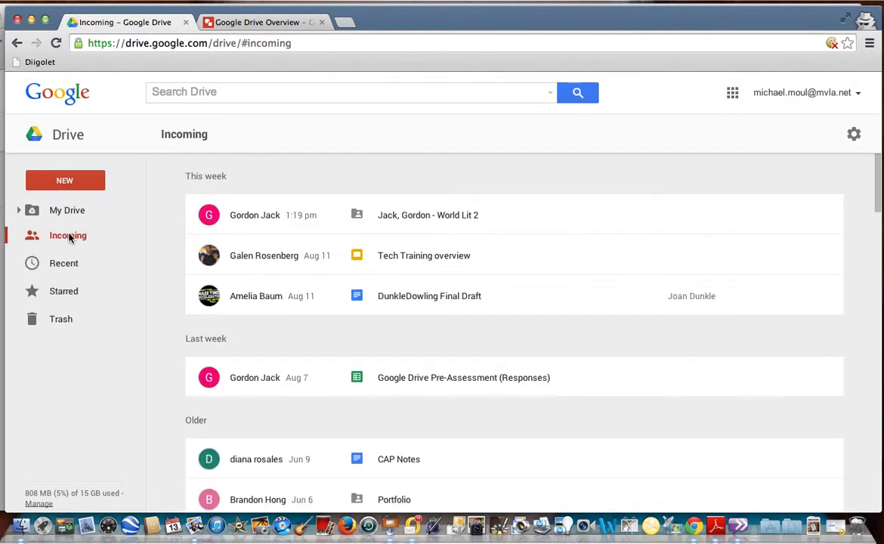
pyautogui.rightClick(425, 215)
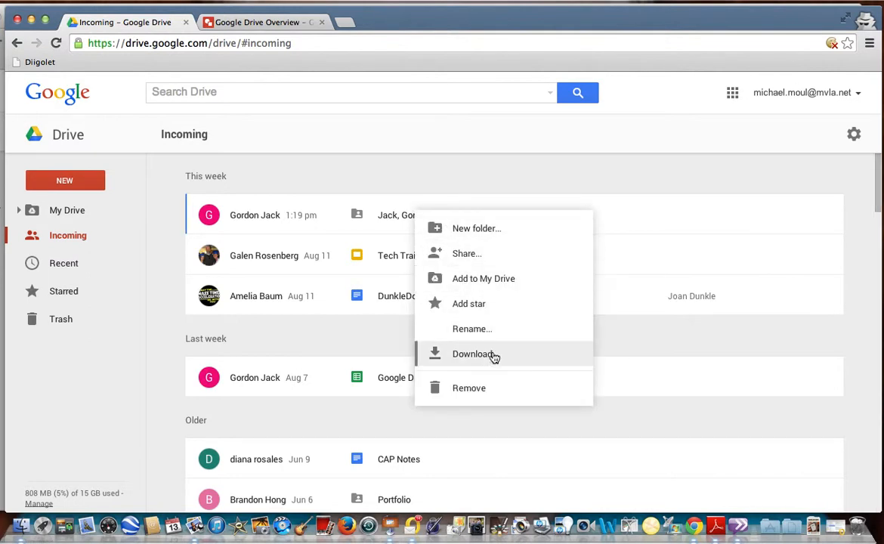
pyautogui.click(487, 280)
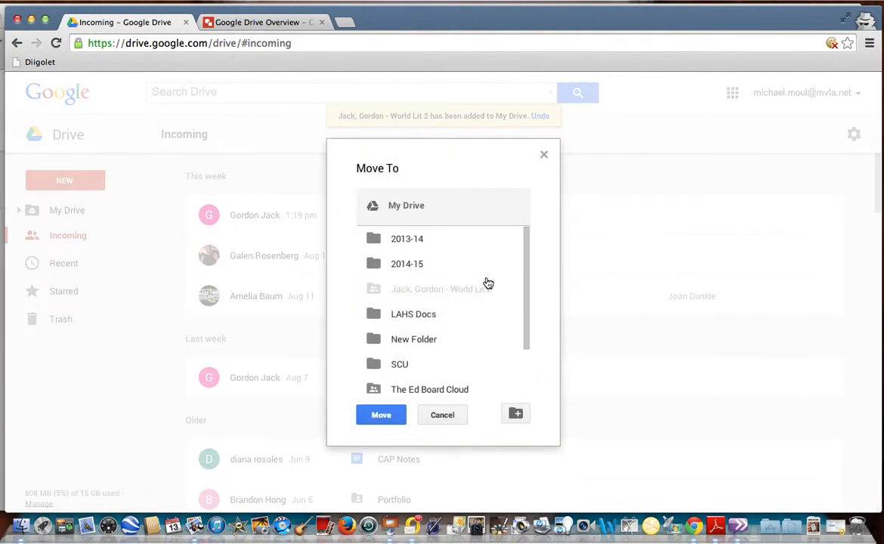
pyautogui.doubleClick(414, 269)
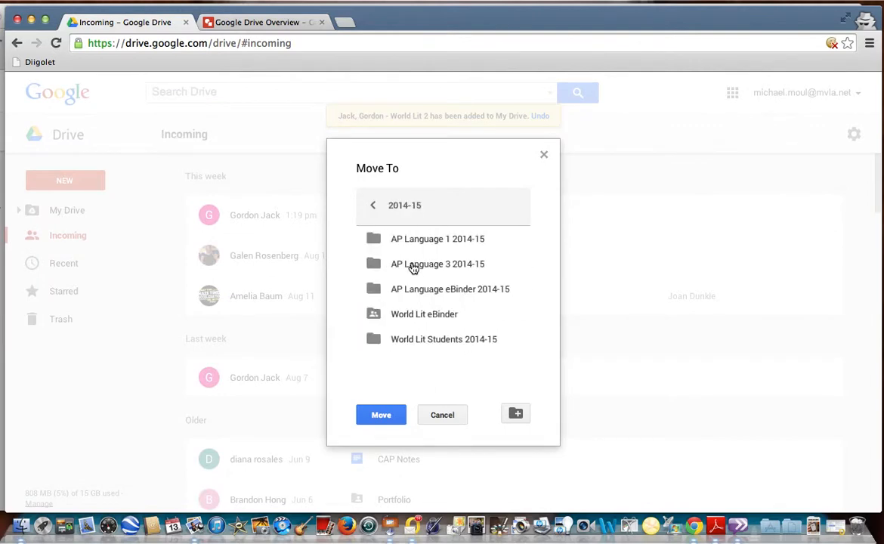
pyautogui.doubleClick(433, 343)
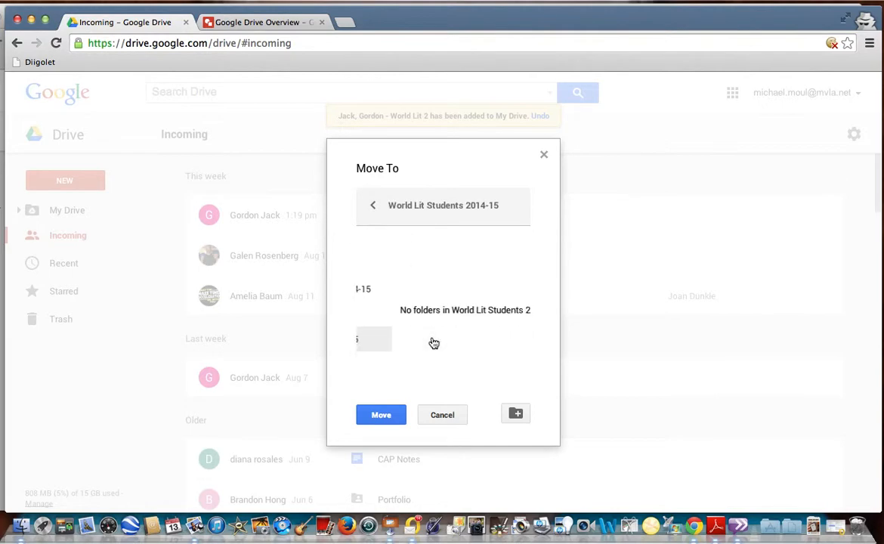
pyautogui.click(381, 414)
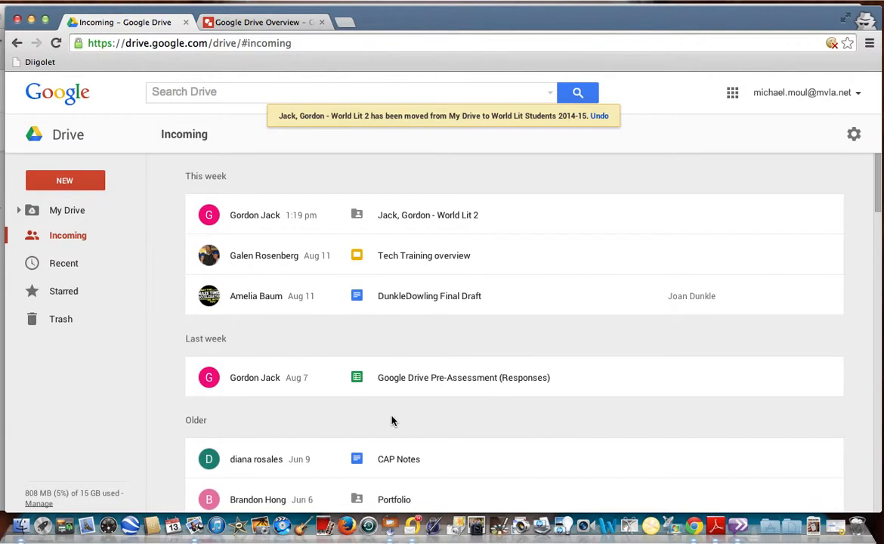
# - View the contents of 2014-15 > World Lit Students 2014-15 and compare the setup with the Google Drive Overview drawing
pyautogui.click(28, 210)
pyautogui.doubleClick(217, 239)
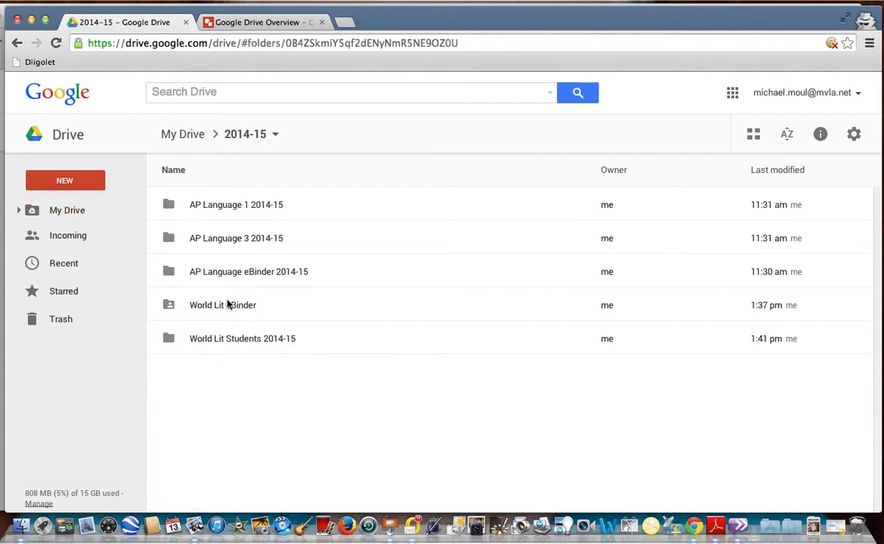
pyautogui.click(225, 342)
pyautogui.doubleClick(225, 342)
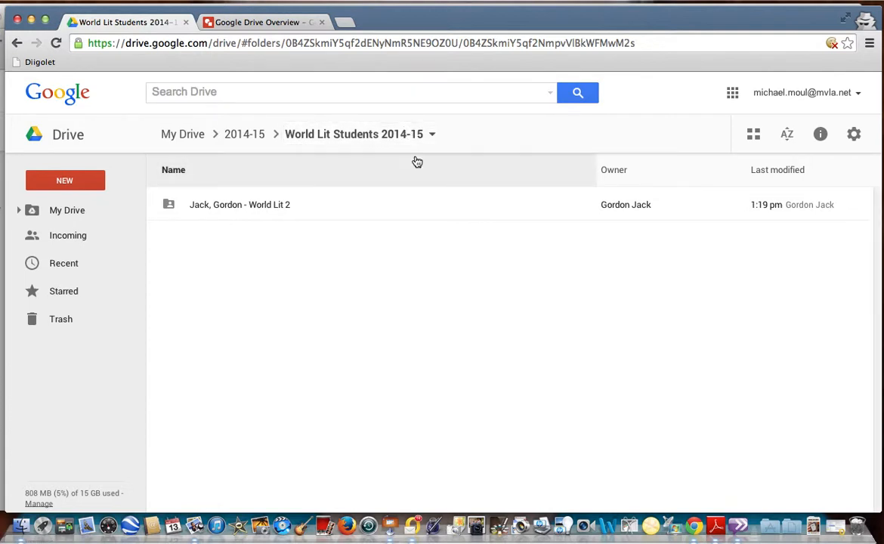
pyautogui.click(259, 23)
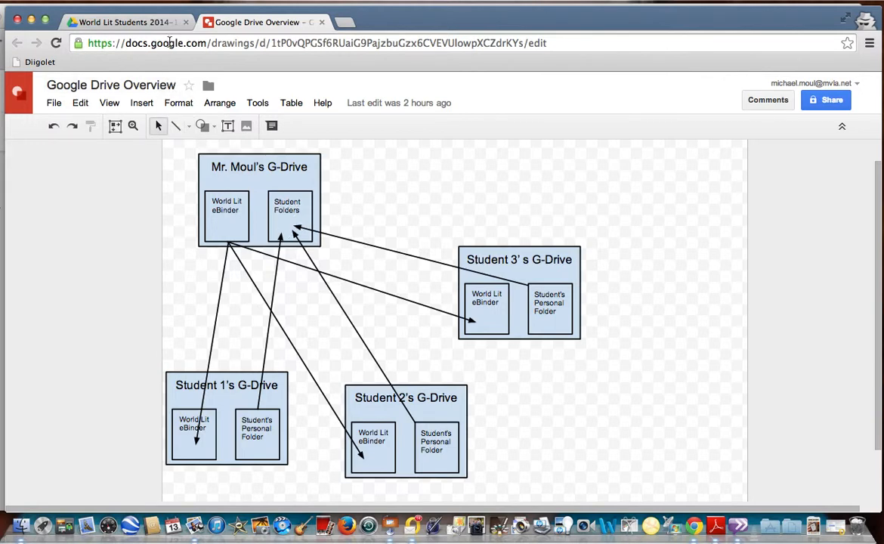
# - Open the Kite Runner Essay in the student's shared World Lit 2 > Kite Runner folder to view it, and close it again
pyautogui.click(155, 22)
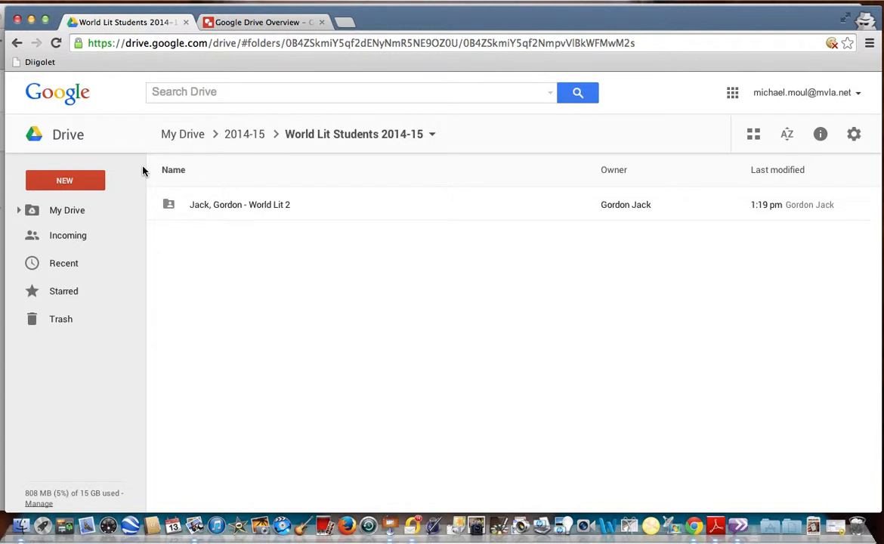
pyautogui.click(231, 210)
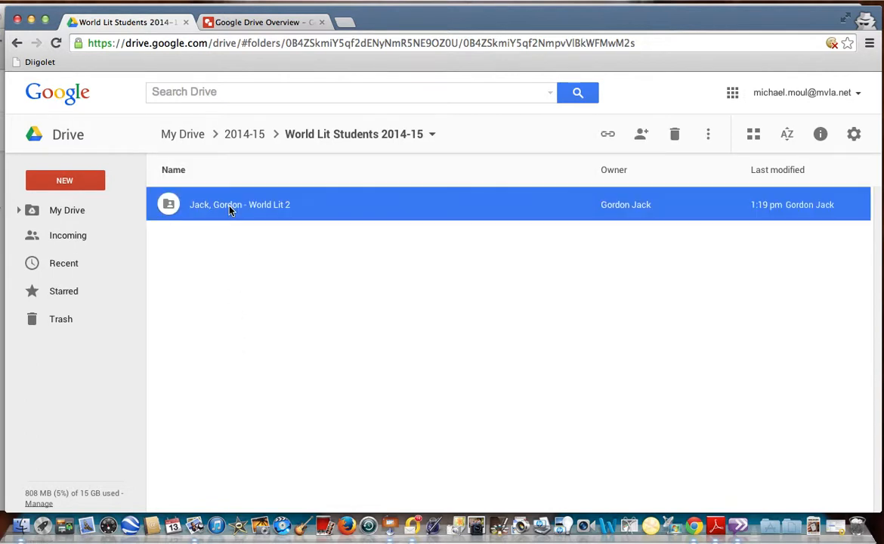
pyautogui.doubleClick(230, 209)
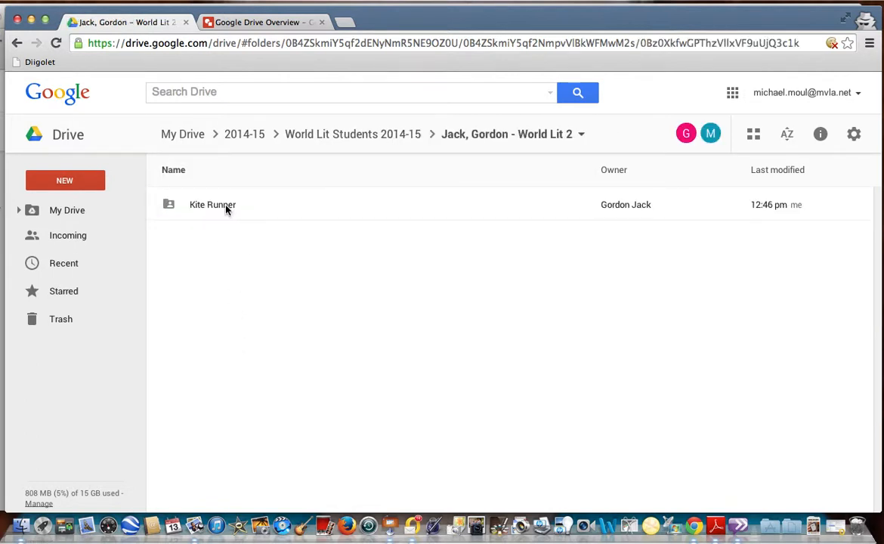
pyautogui.doubleClick(225, 209)
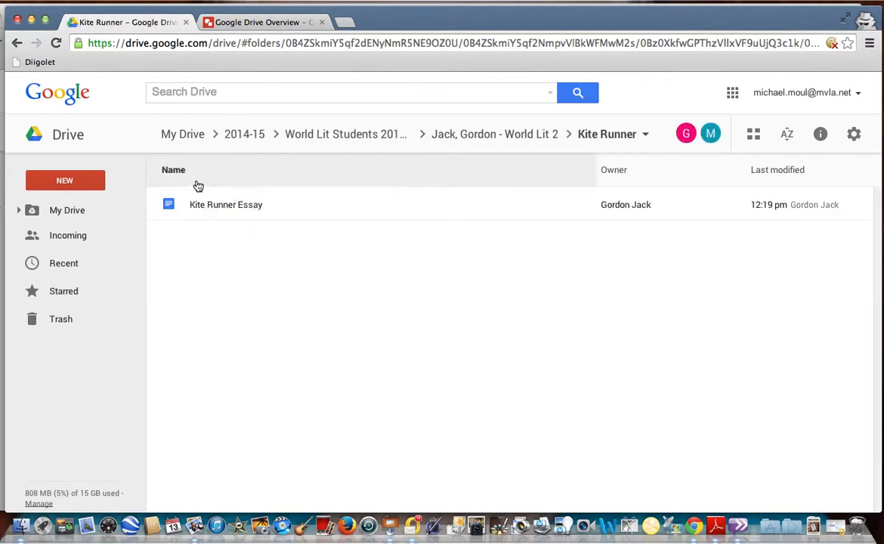
pyautogui.doubleClick(223, 210)
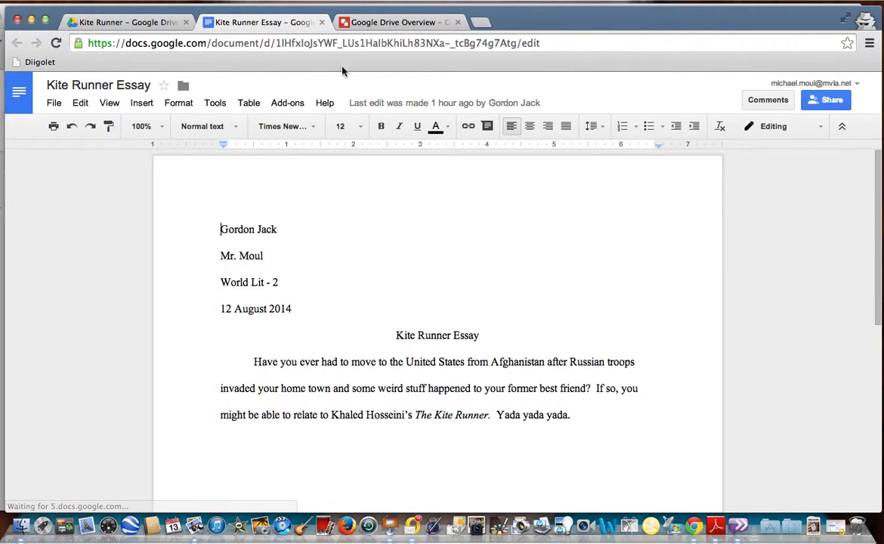
pyautogui.click(321, 22)
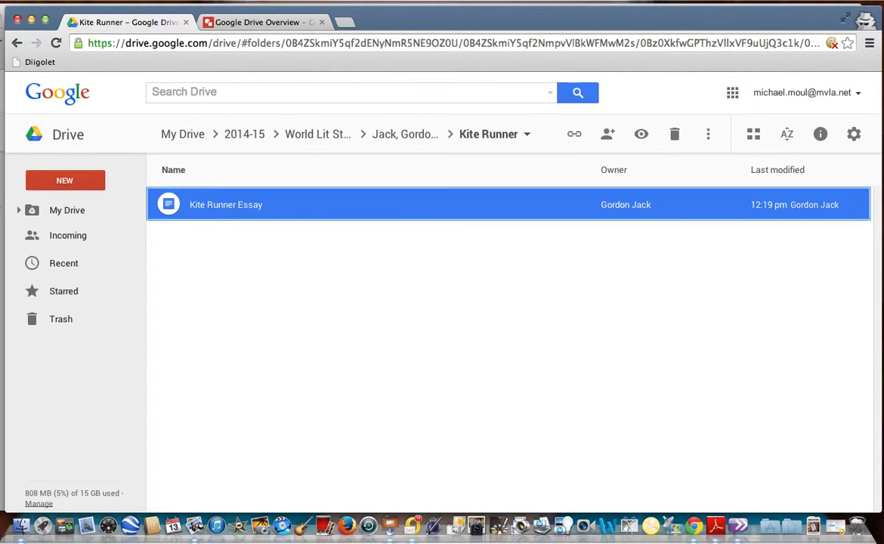
# - Add the student's Kite Runner Essay to 2014-15 > World Lit eBinder > Kite Runner as a second location
pyautogui.hotkey('shift', 'z')
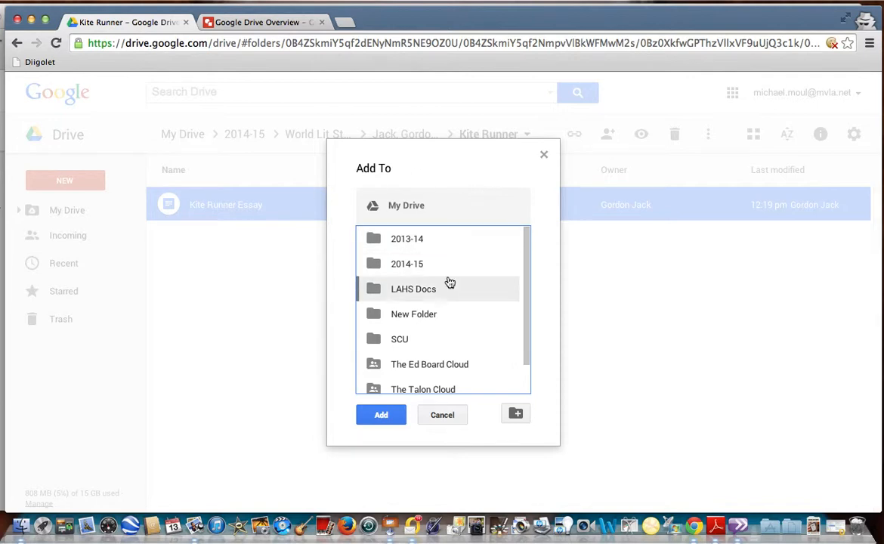
pyautogui.moveTo(527, 261)
pyautogui.mouseDown()
pyautogui.moveTo(528, 285)
pyautogui.moveTo(527, 246)
pyautogui.mouseUp()
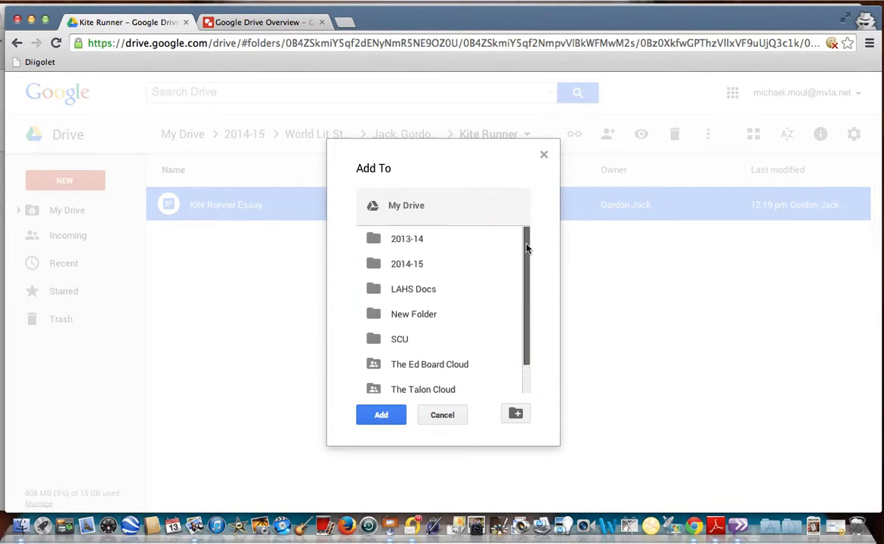
pyautogui.doubleClick(412, 264)
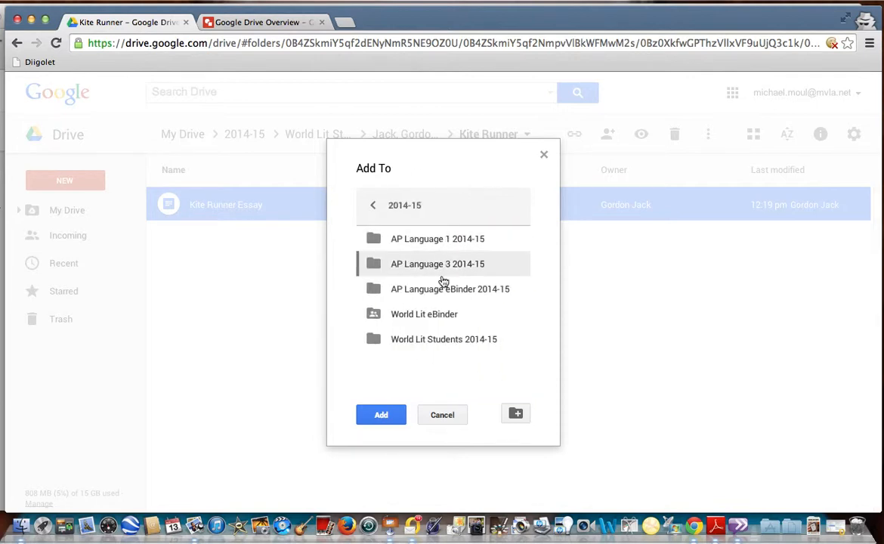
pyautogui.doubleClick(429, 319)
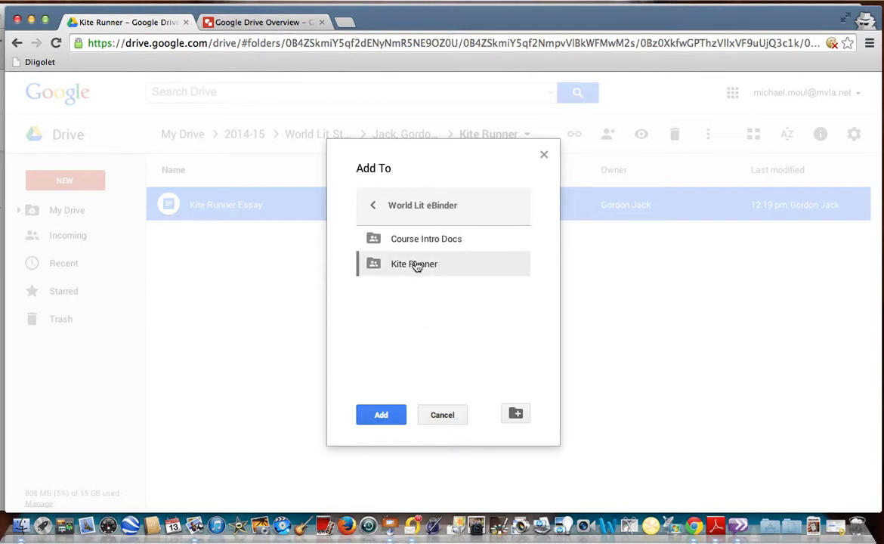
pyautogui.doubleClick(416, 263)
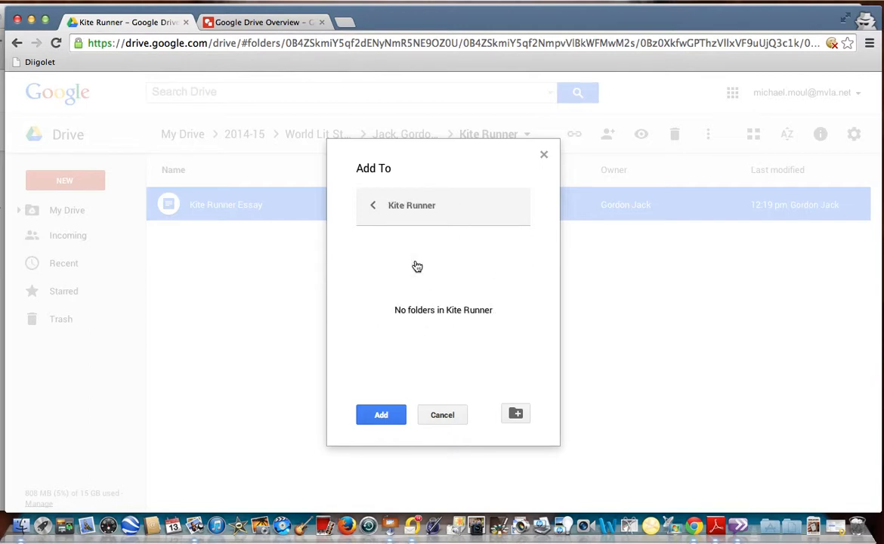
pyautogui.click(382, 416)
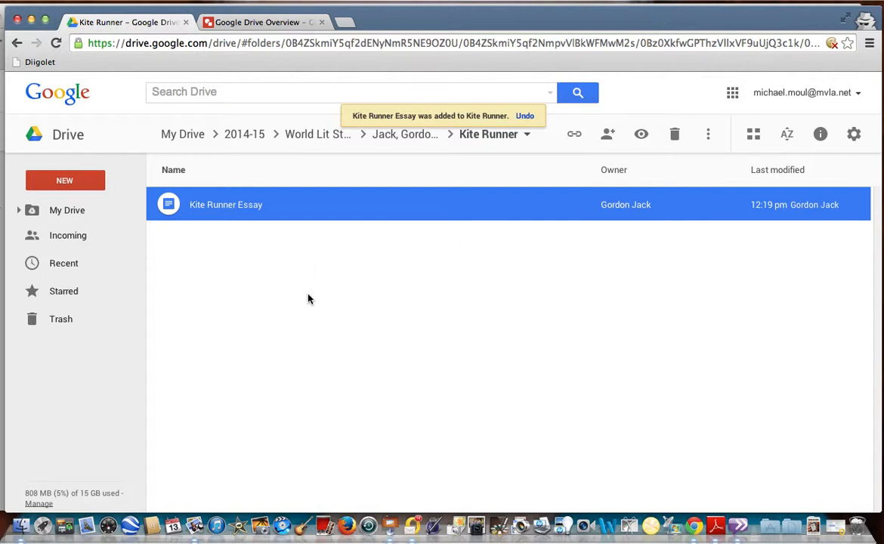
# - View the Kite Runner Essay from 2014-15 > World Lit eBinder > Kite Runner in My Drive, and close the document
pyautogui.click(62, 212)
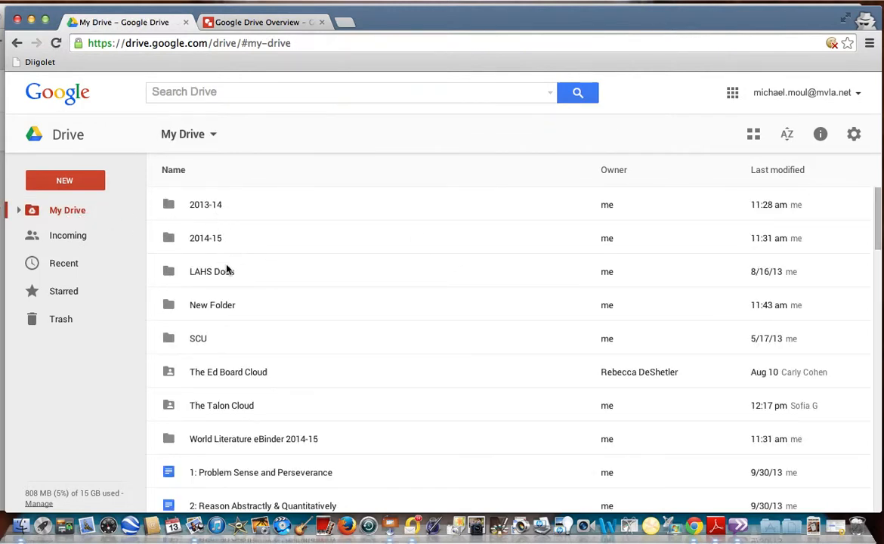
pyautogui.click(212, 240)
pyautogui.doubleClick(213, 239)
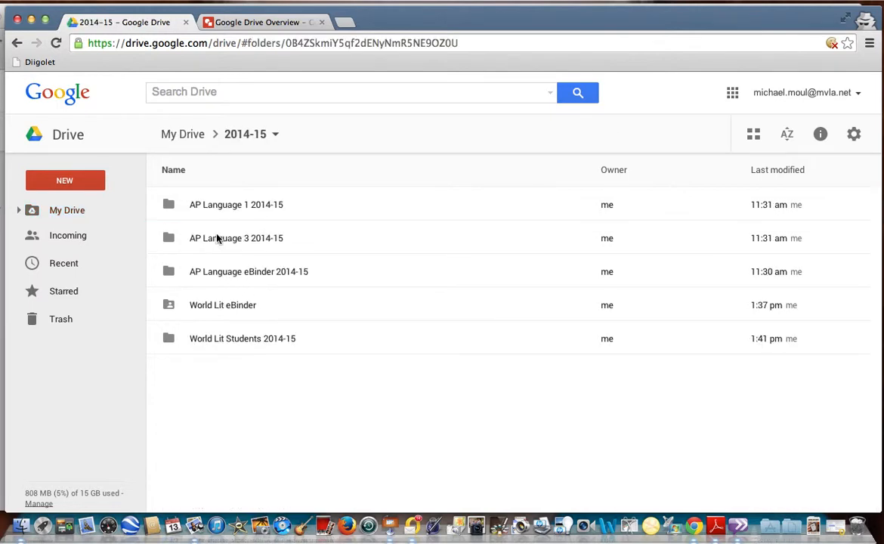
pyautogui.doubleClick(236, 310)
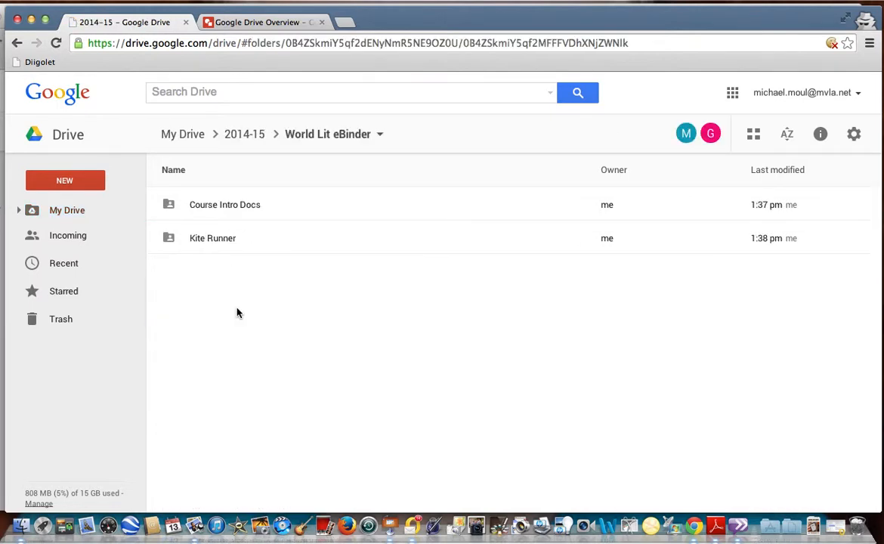
pyautogui.doubleClick(214, 239)
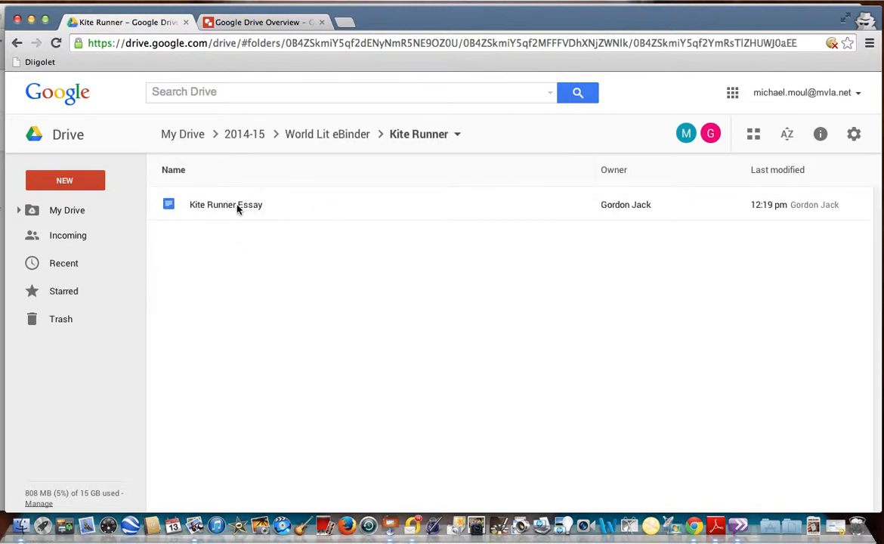
pyautogui.doubleClick(237, 209)
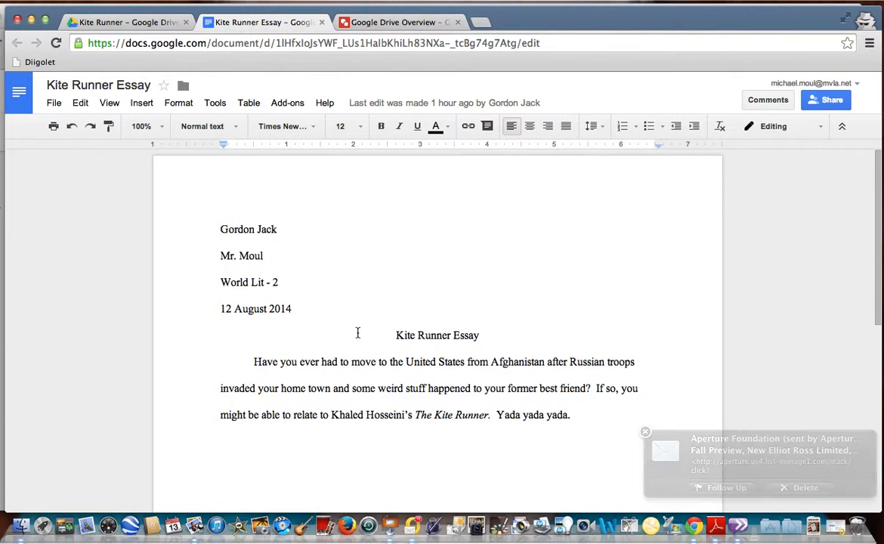
pyautogui.click(322, 23)
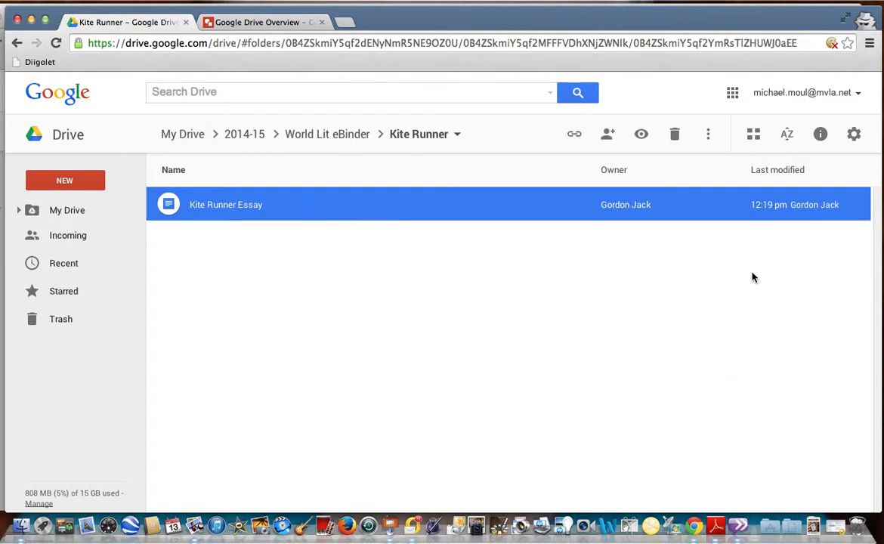
# - Show the Kite Runner Essay's details and remove its location in the World Lit eBinder's Kite Runner folder
pyautogui.click(822, 135)
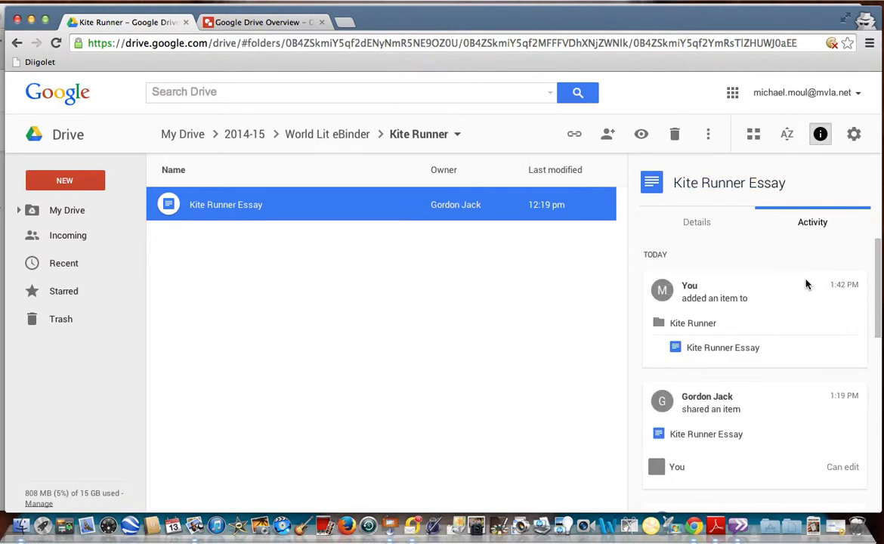
pyautogui.click(707, 226)
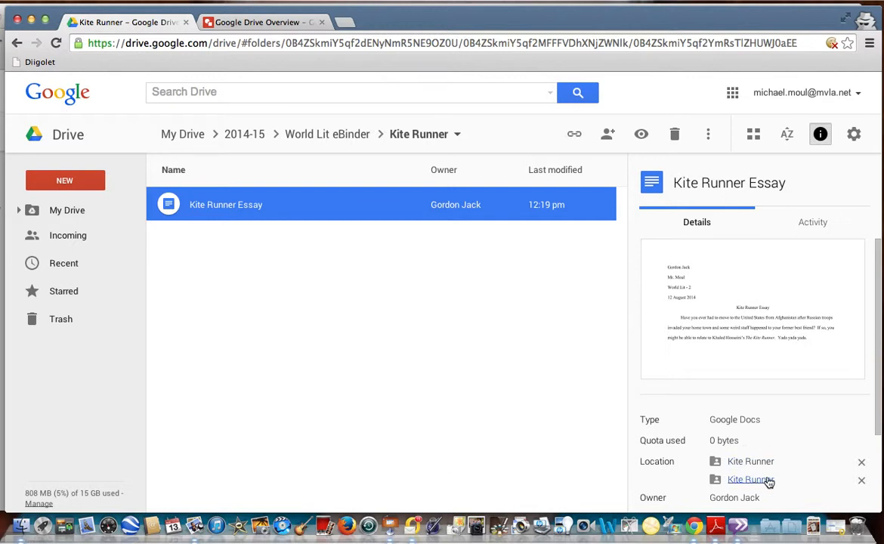
pyautogui.click(862, 481)
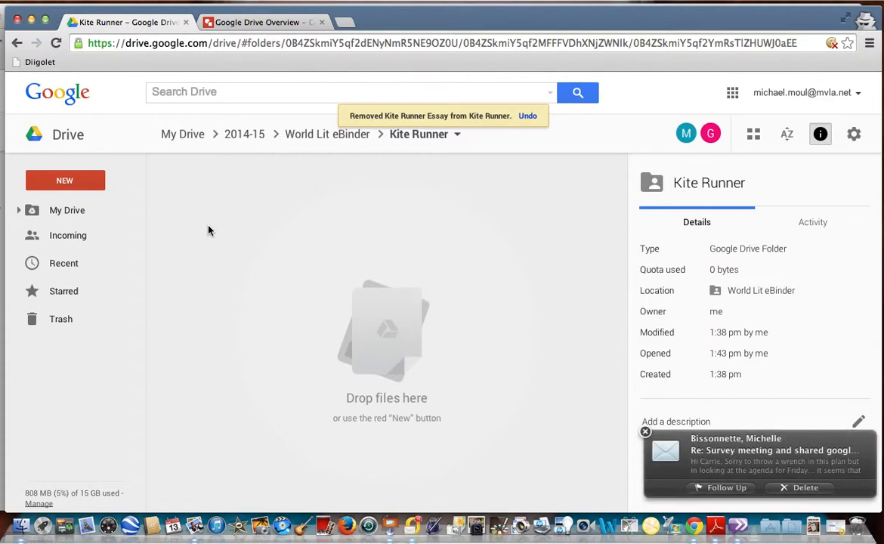
# - Hide the details and create a blank Google Docs document in 2014-15 > World Lit eBinder > Kite Runner, accepting the shared folder's permissions
pyautogui.click(69, 211)
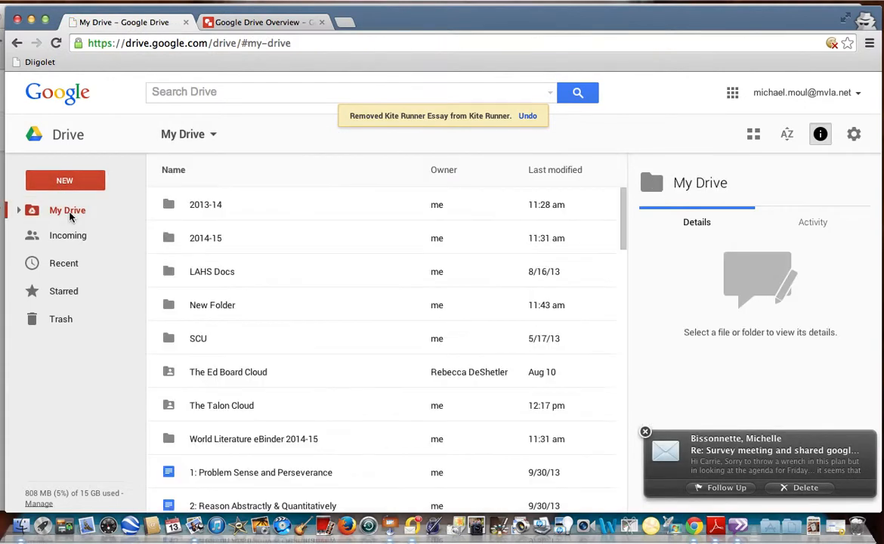
pyautogui.click(202, 240)
pyautogui.doubleClick(227, 238)
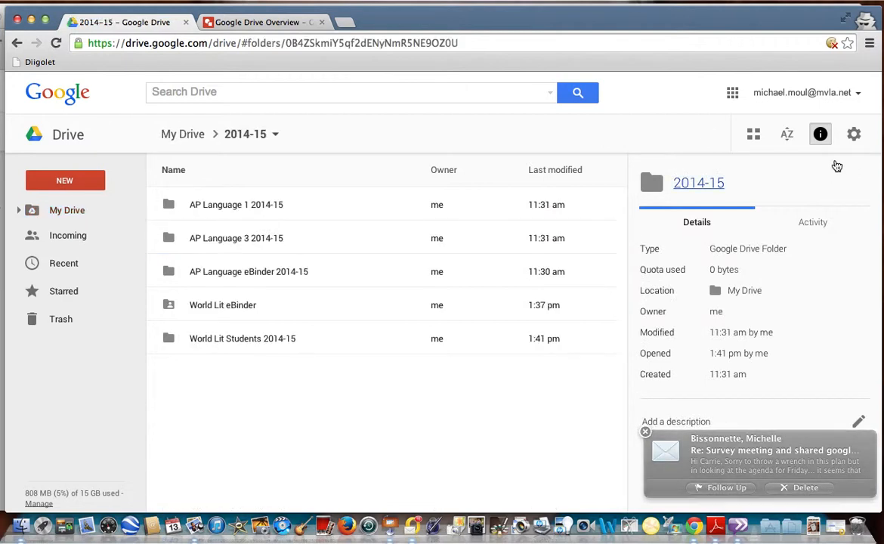
pyautogui.click(821, 134)
pyautogui.click(233, 306)
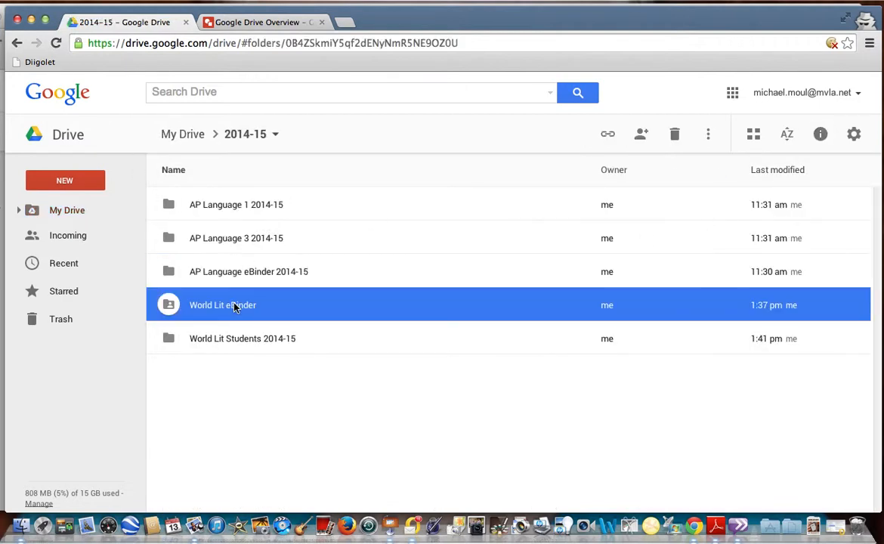
pyautogui.doubleClick(276, 305)
pyautogui.doubleClick(213, 238)
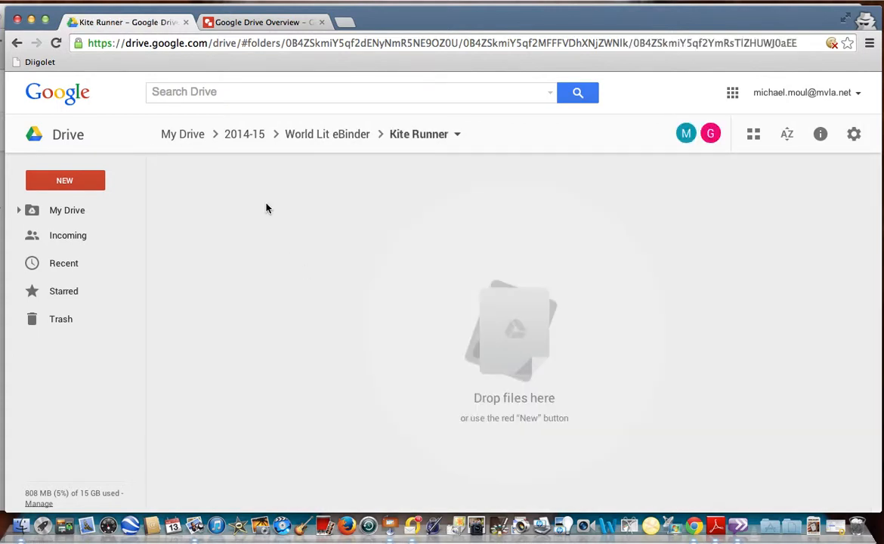
pyautogui.click(82, 181)
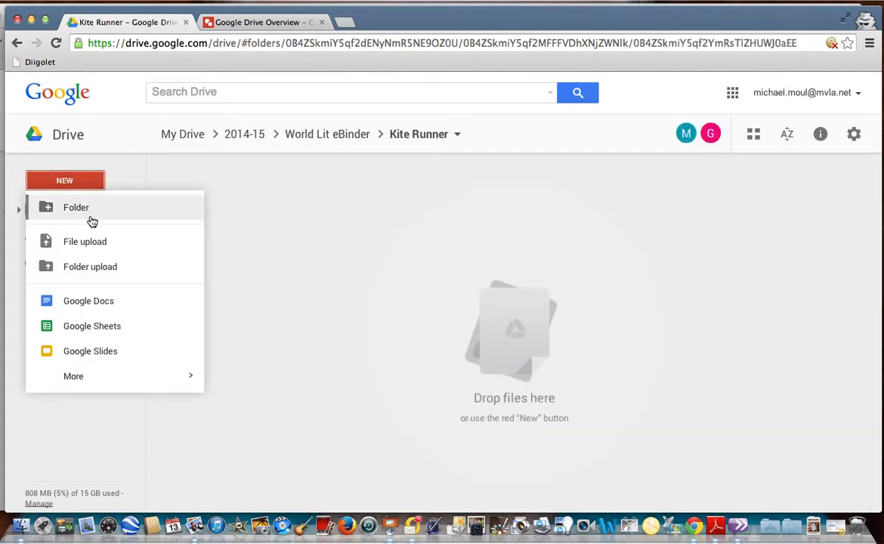
pyautogui.click(102, 302)
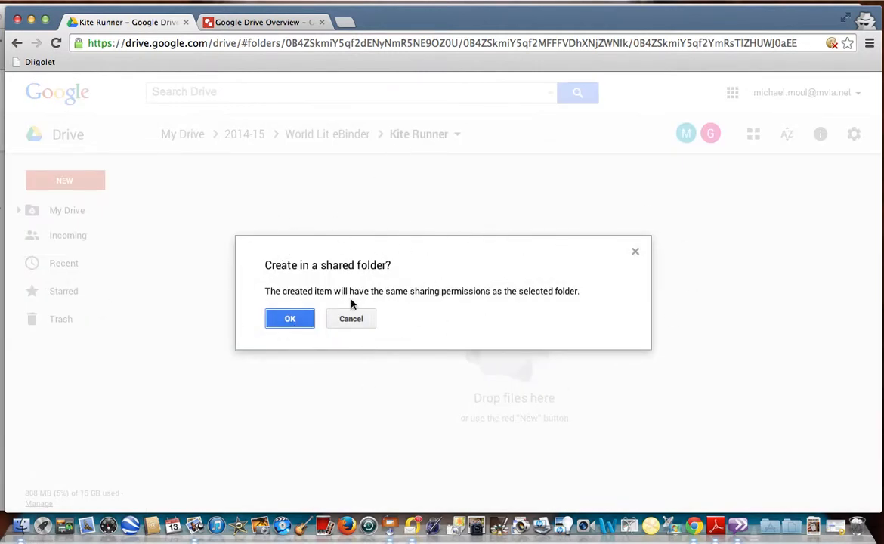
pyautogui.click(297, 321)
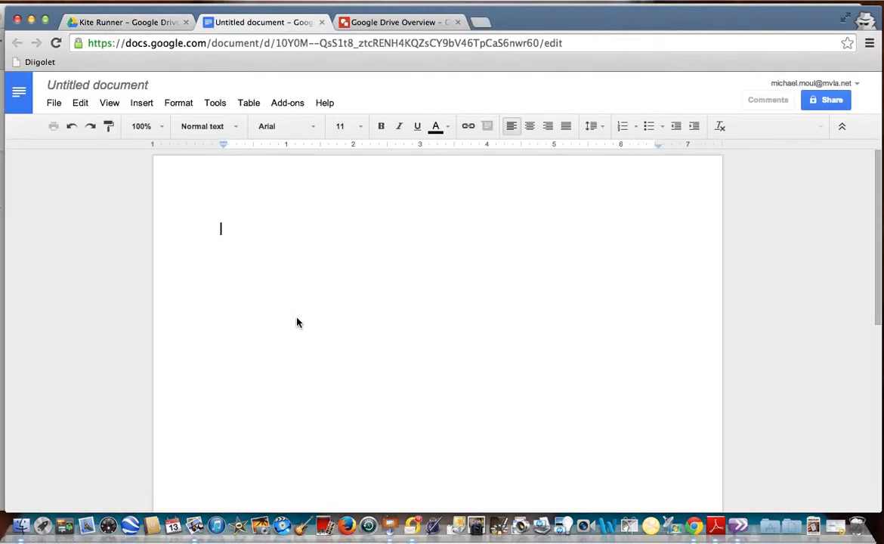
# - Rename the blank document as "Class Handout" and paste the copied worksheet text into it
pyautogui.click(136, 86)
pyautogui.write('Class Handout')
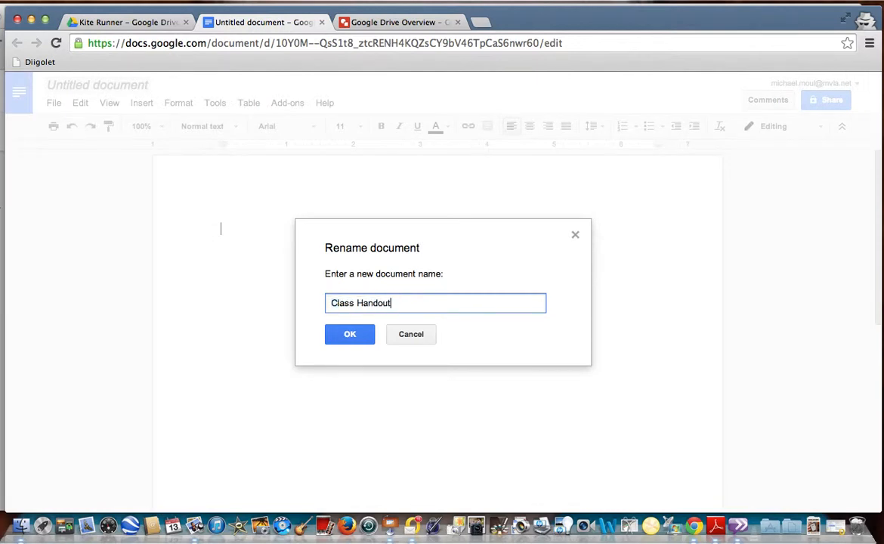
pyautogui.click(349, 334)
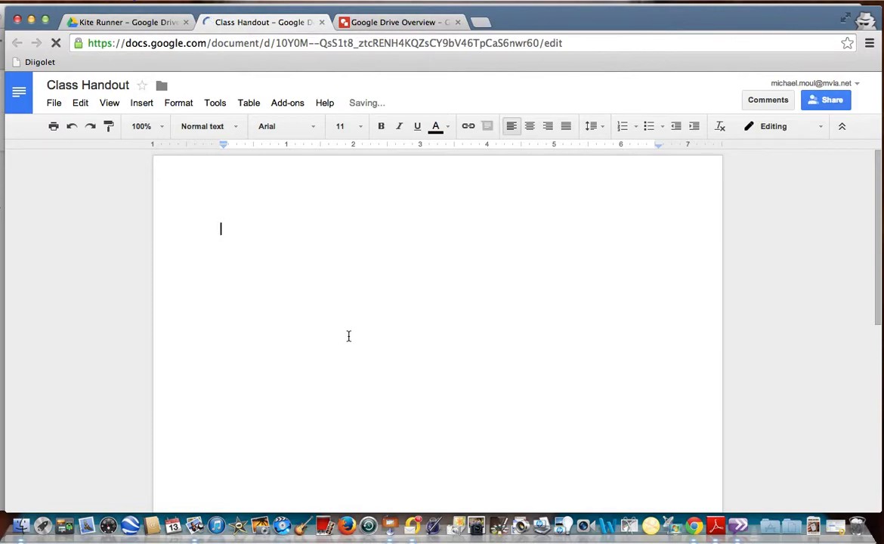
pyautogui.press('super+v')
pyautogui.scroll(-3, 348, 337)
pyautogui.scroll(-1, 490, 355)
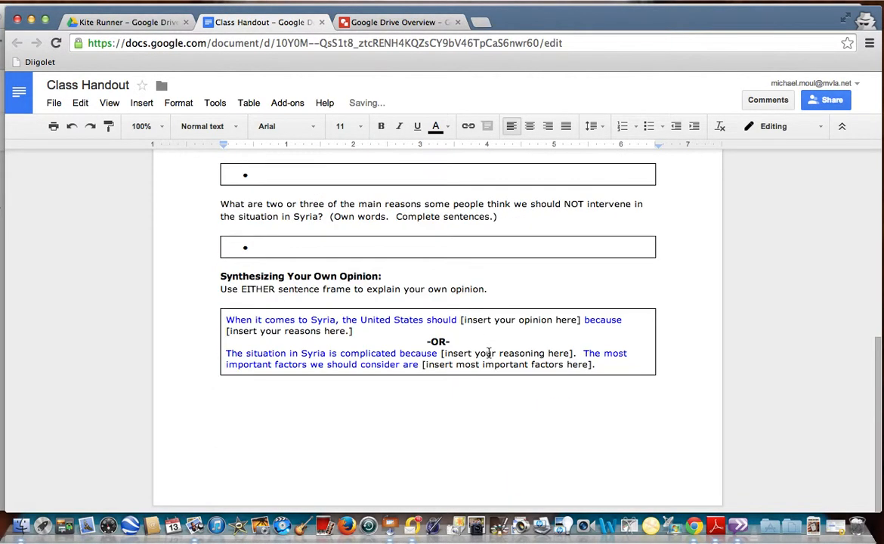
# - Review the Class Handout worksheet from its directions and the Gathering Evidence answer box down through the evidence sections
pyautogui.scroll(4, 489, 353)
pyautogui.scroll(3, 489, 353)
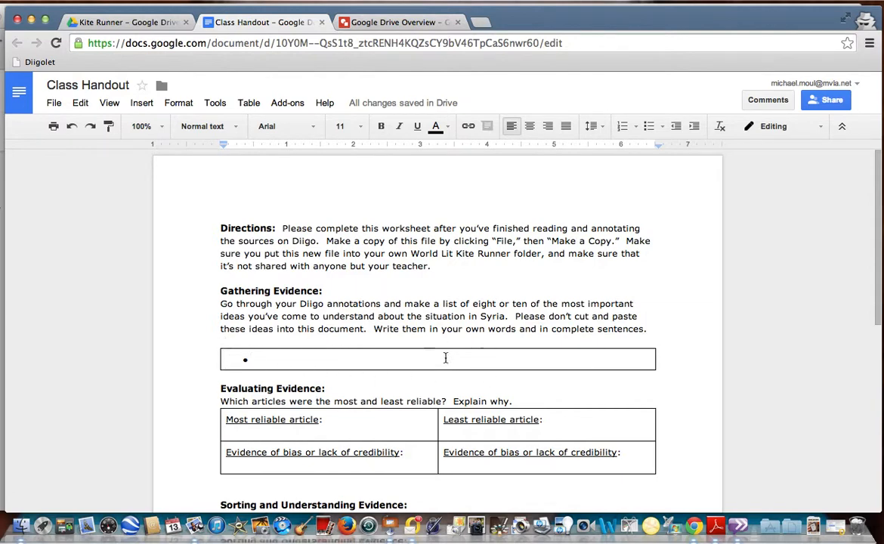
pyautogui.click(424, 360)
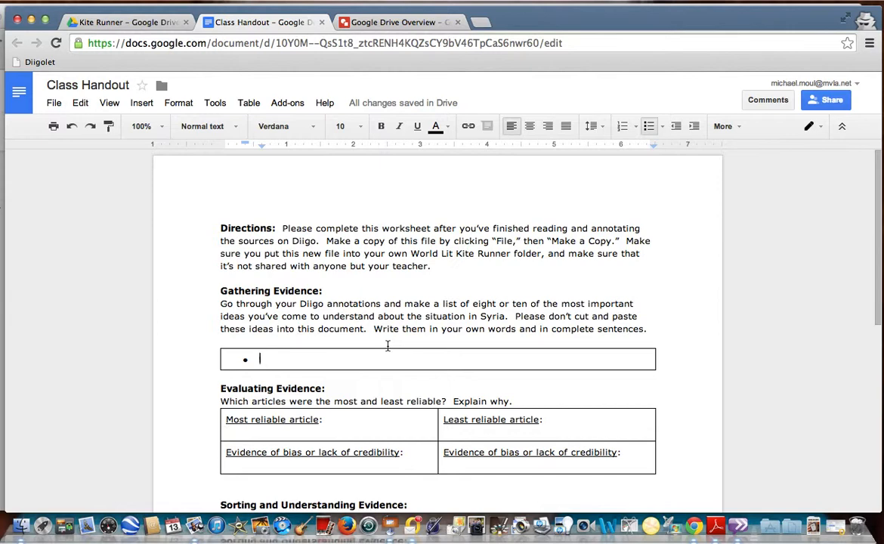
pyautogui.scroll(-1, 370, 356)
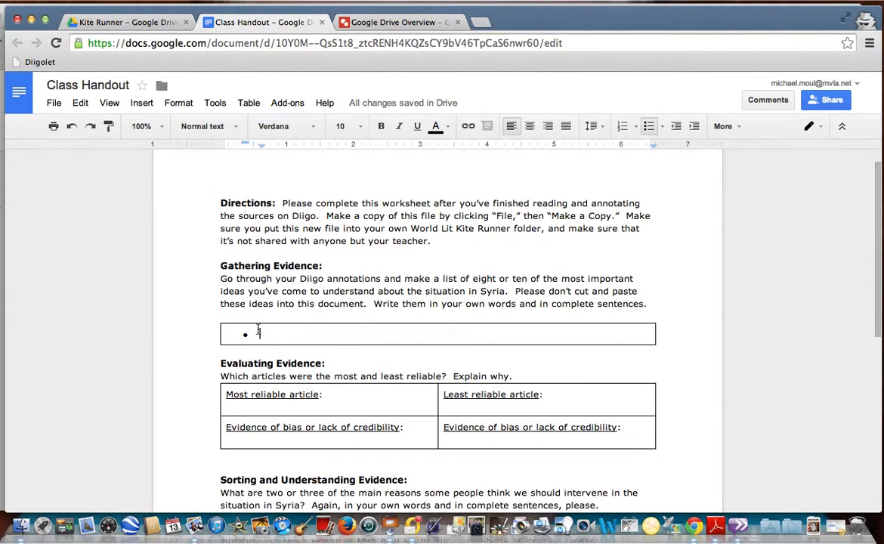
pyautogui.scroll(-2, 319, 375)
pyautogui.scroll(-10, 319, 376)
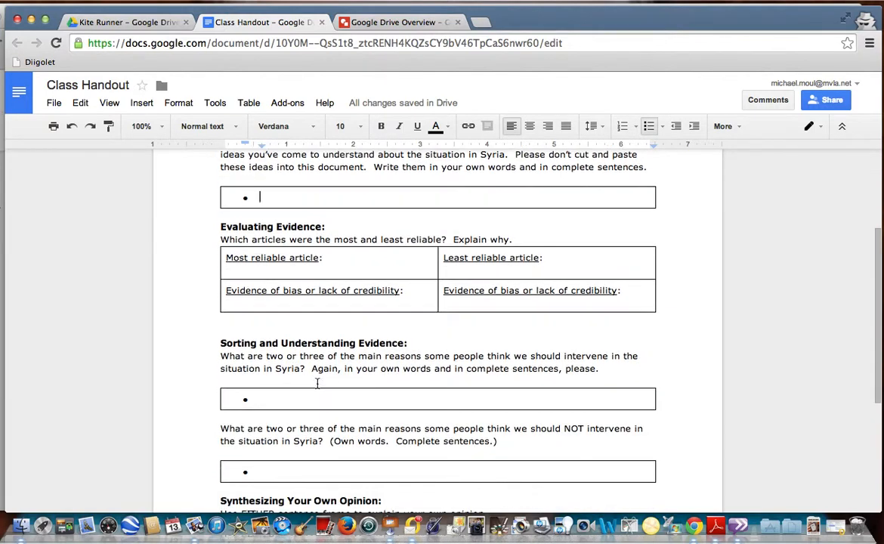
# - Return to the start of the Class Handout, switch to the student's Drive window and show the student's My Drive
pyautogui.scroll(6, 317, 377)
pyautogui.scroll(7, 317, 377)
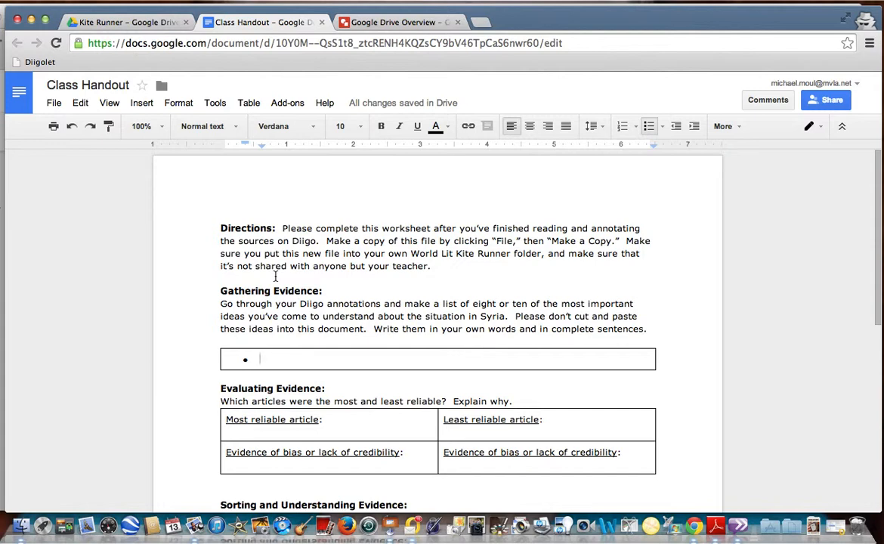
pyautogui.moveTo(540, 22); pyautogui.dragTo(539, 70)
pyautogui.click(543, 9)
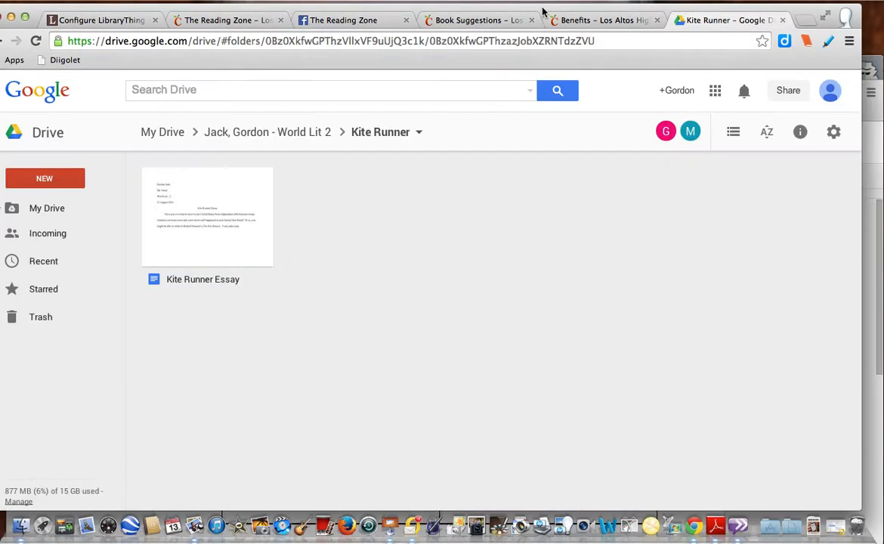
pyautogui.moveTo(499, 15); pyautogui.dragTo(522, 20)
pyautogui.click(53, 216)
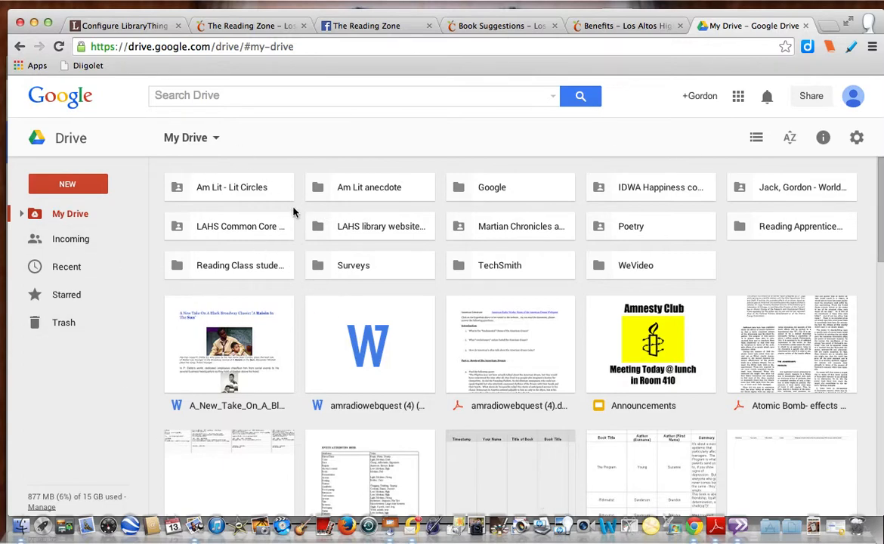
# - Add the incoming shared World Lit eBinder folder to the student's My Drive
pyautogui.click(61, 240)
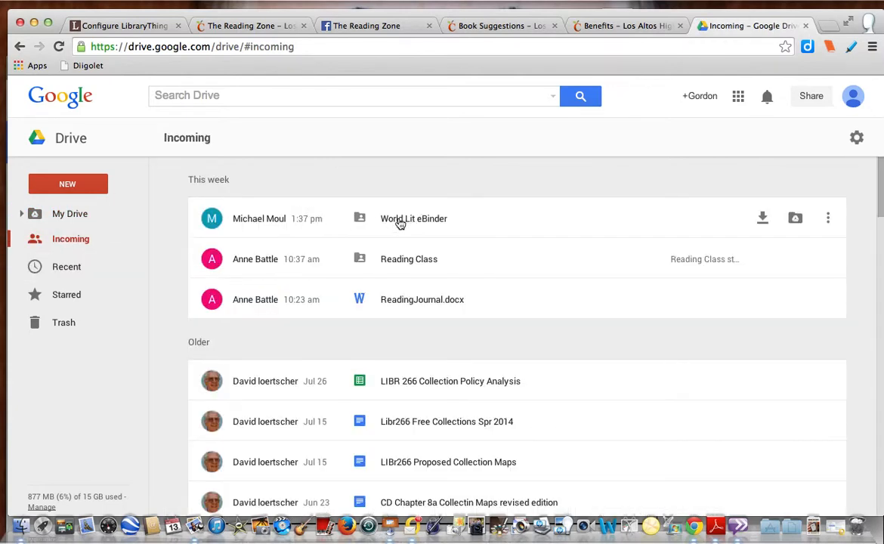
pyautogui.rightClick(442, 220)
pyautogui.click(521, 286)
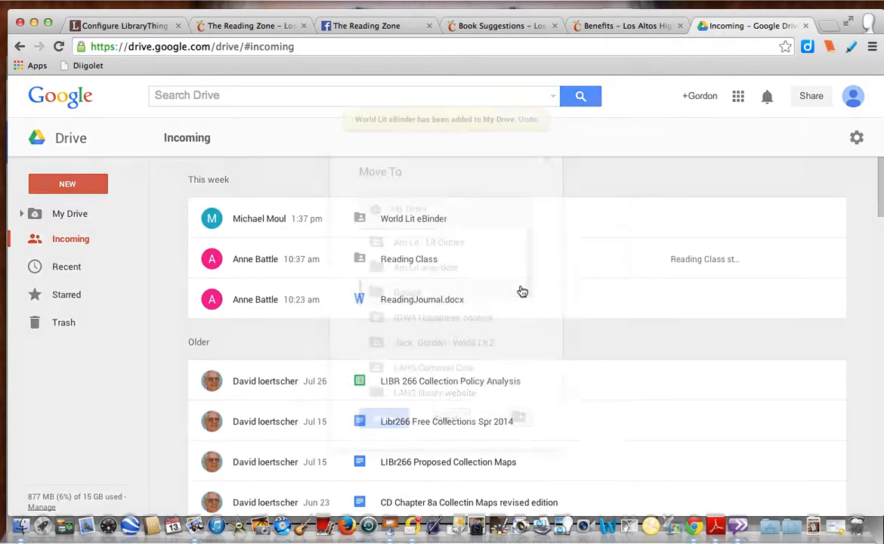
pyautogui.click(397, 419)
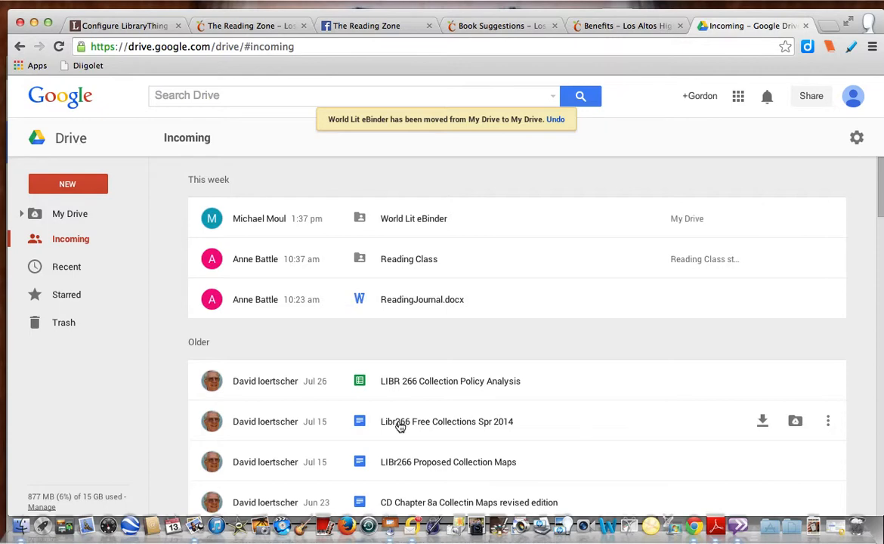
# - Open the Class Handout document from My Drive > World Lit eBinder > Kite Runner
pyautogui.click(68, 215)
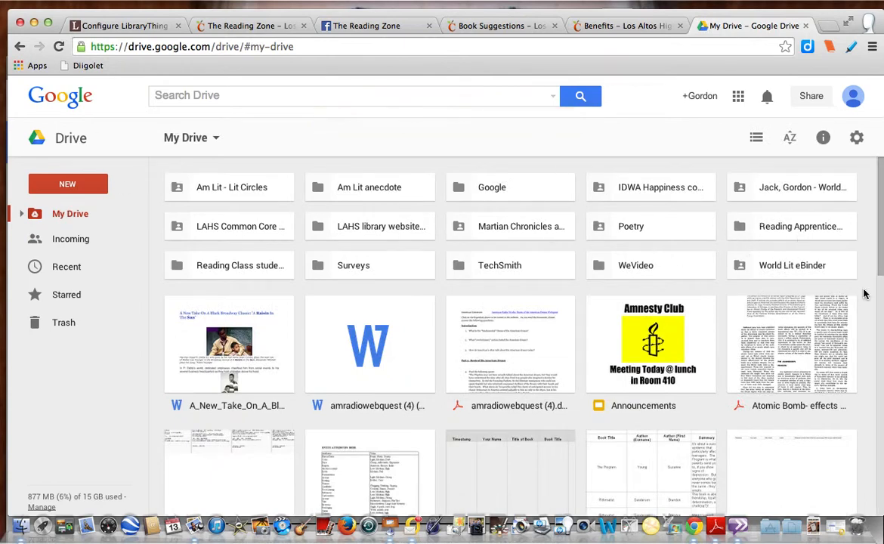
pyautogui.doubleClick(806, 266)
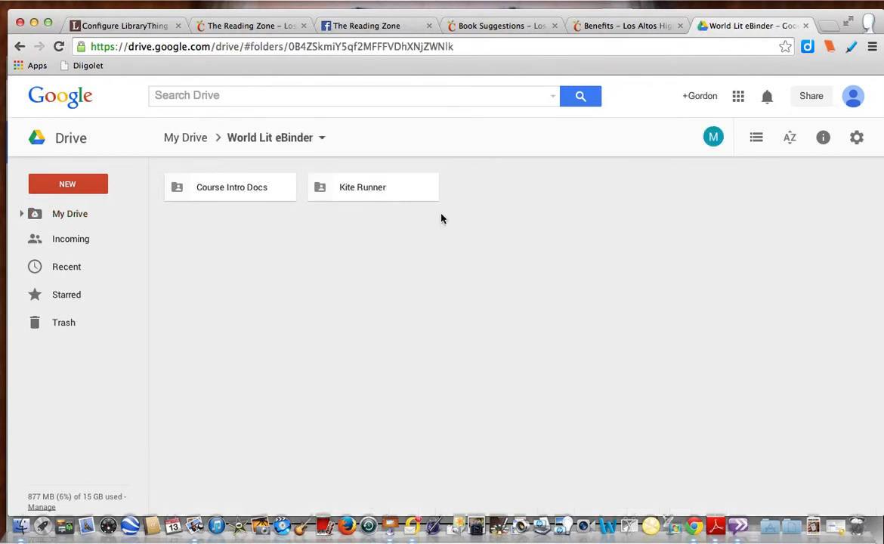
pyautogui.doubleClick(367, 191)
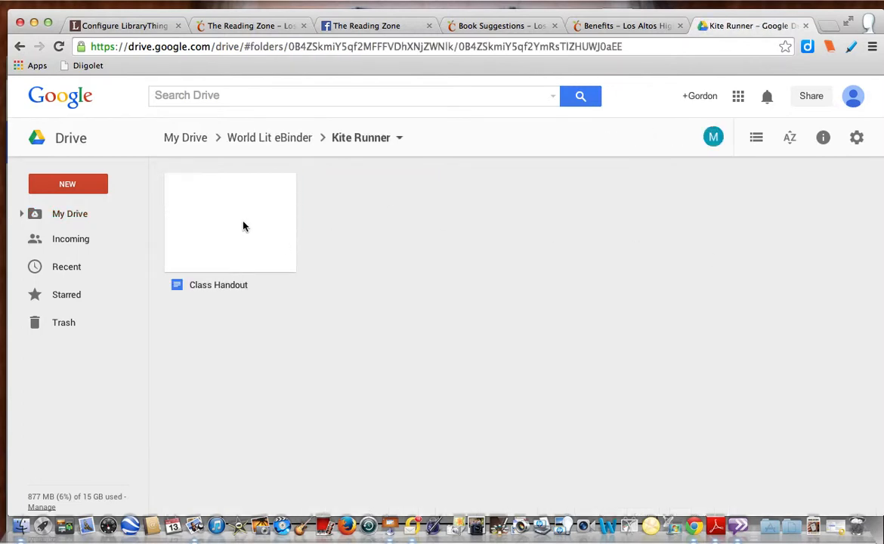
pyautogui.doubleClick(243, 226)
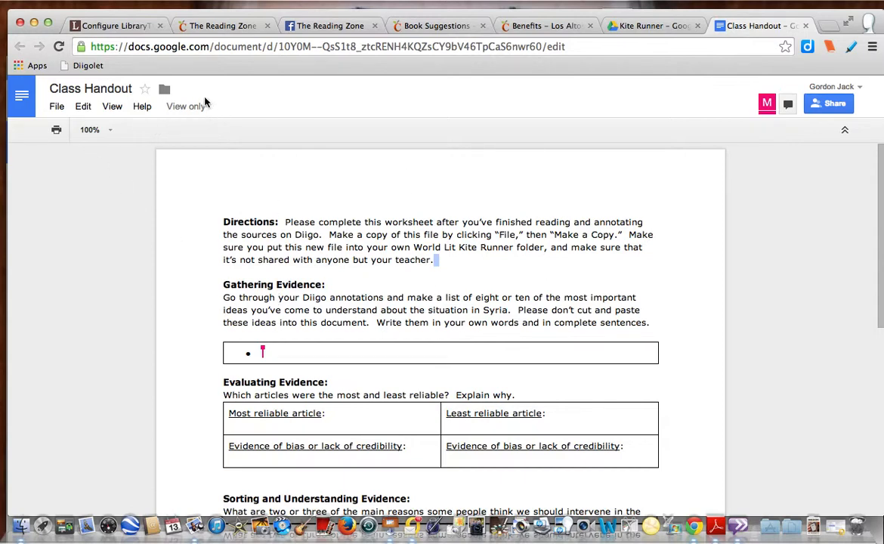
# - Move the Class Handout into the Kite Runner folder inside the student's personal World Lit 2 folder
pyautogui.click(165, 90)
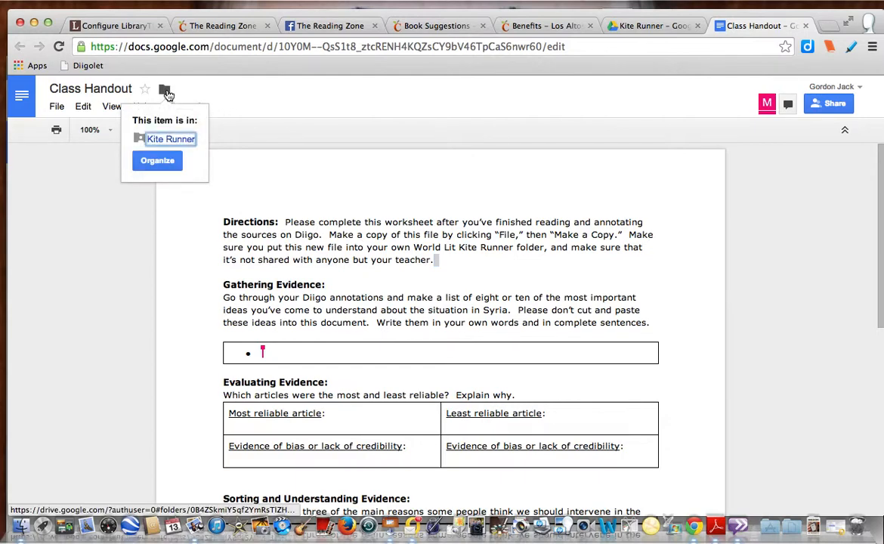
pyautogui.click(159, 162)
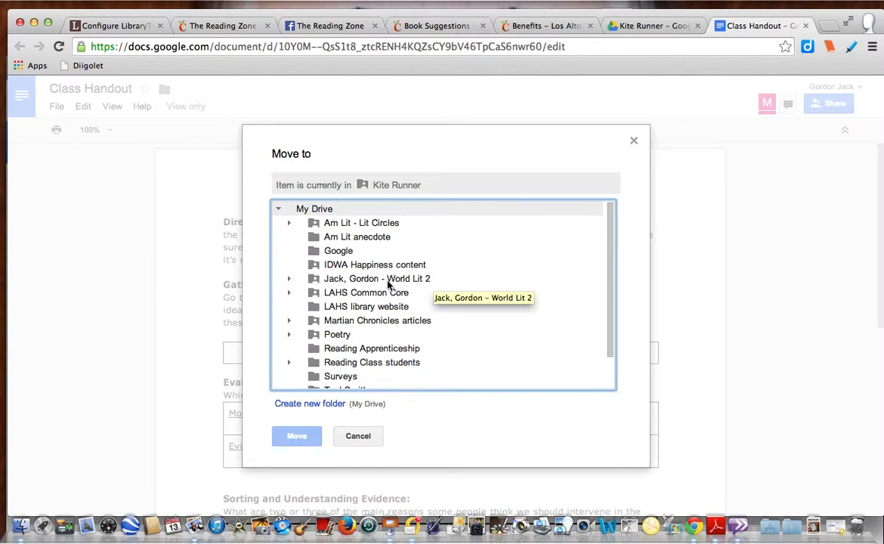
pyautogui.click(289, 279)
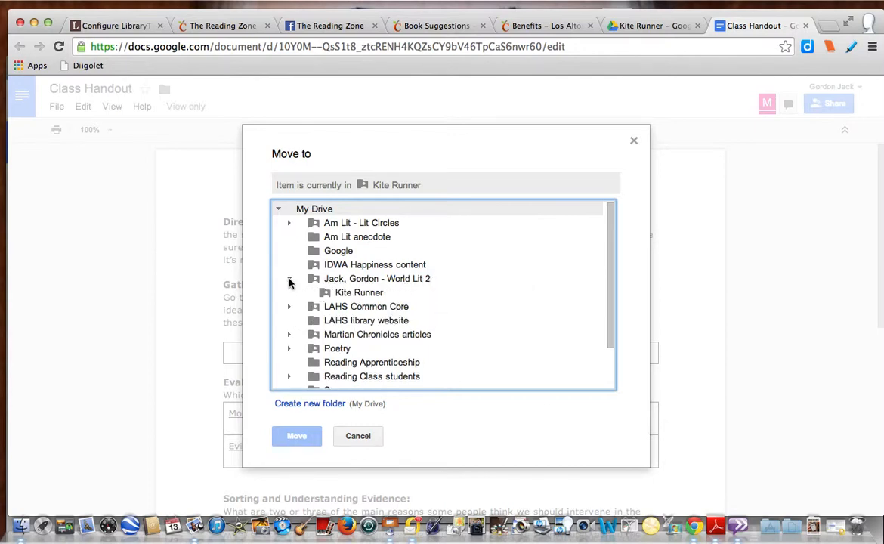
pyautogui.click(367, 295)
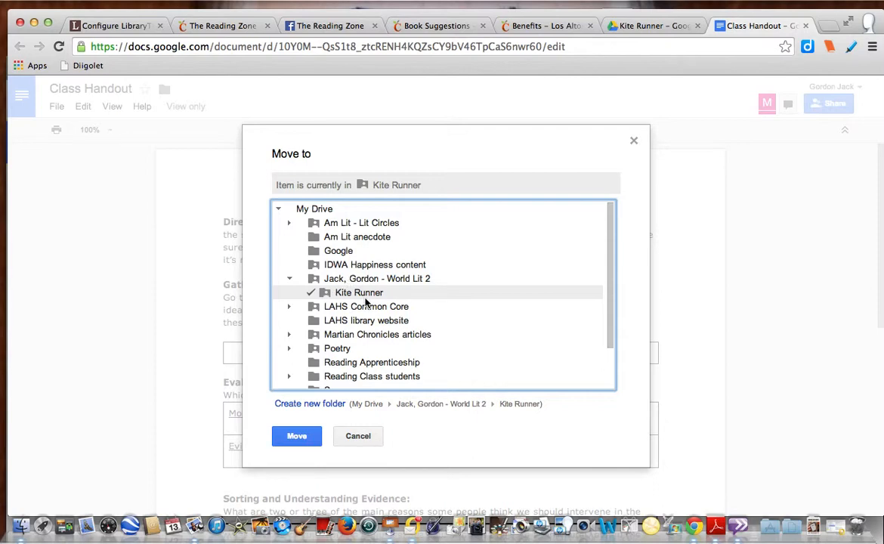
pyautogui.click(297, 436)
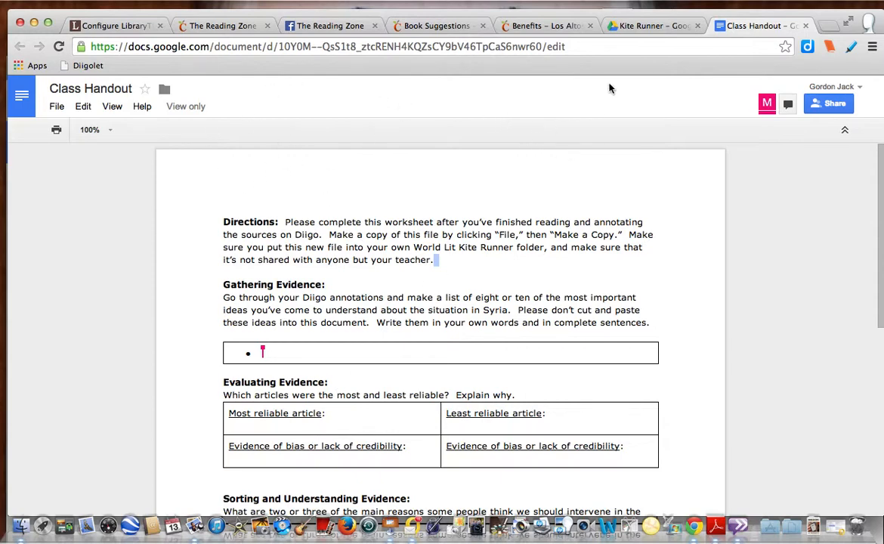
# - Return to My Drive and open the Class Handout from the Kite Runner folder in the student's personal World Lit 2 folder
pyautogui.click(639, 25)
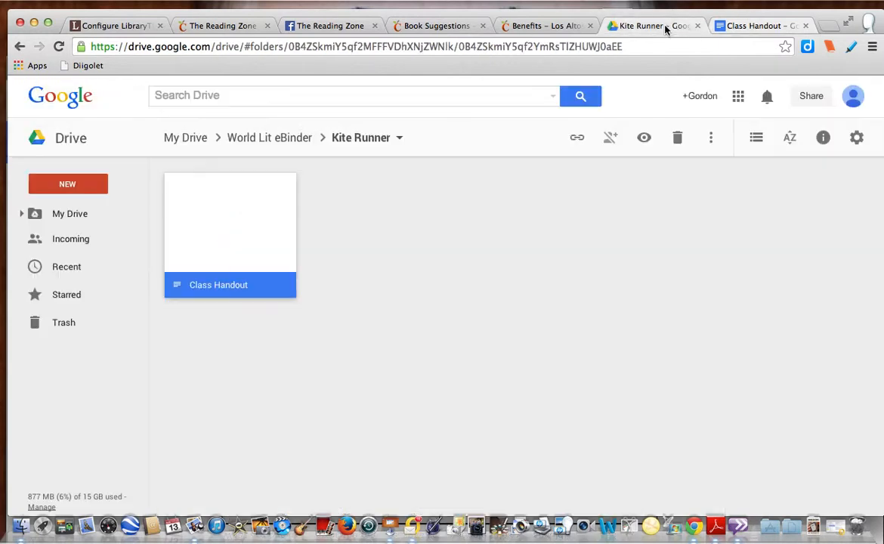
pyautogui.click(59, 214)
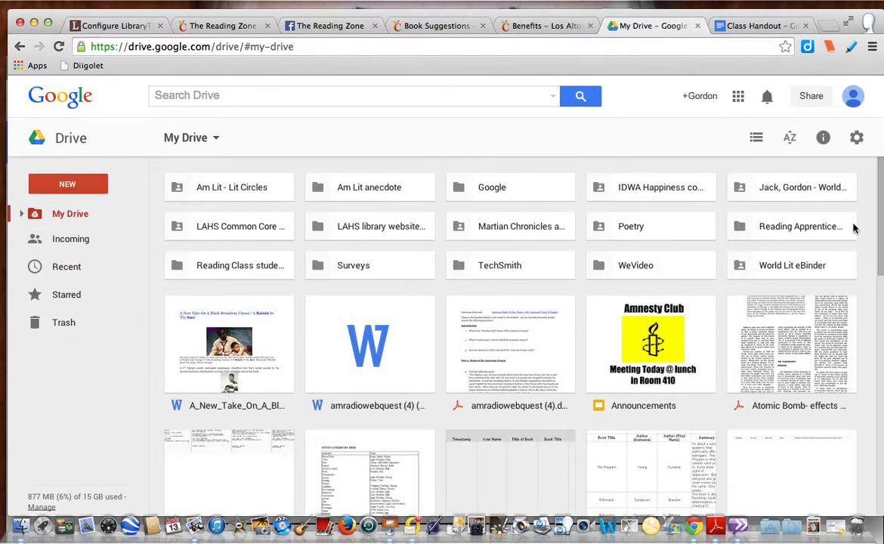
pyautogui.doubleClick(807, 193)
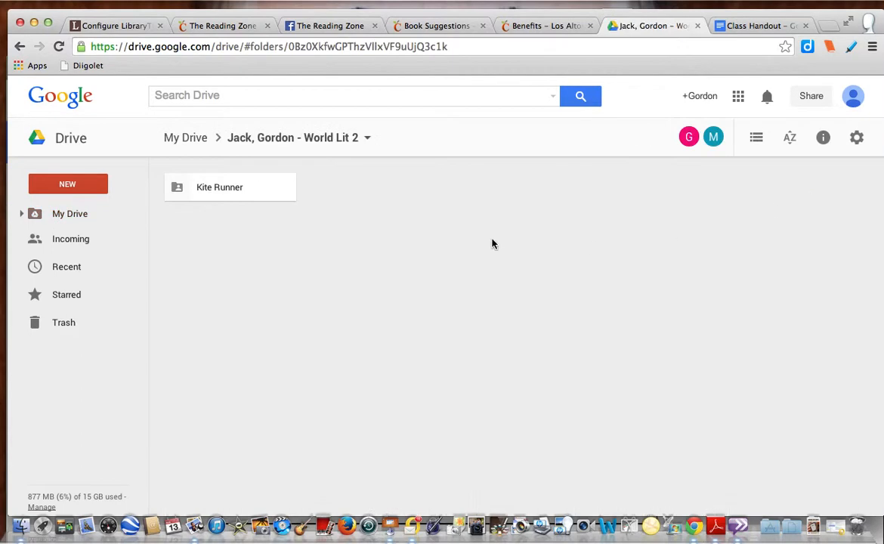
pyautogui.click(214, 188)
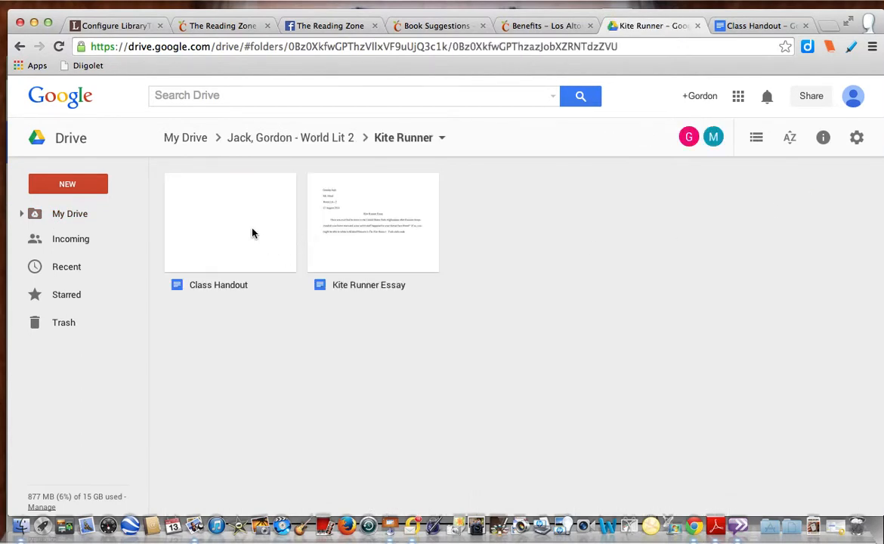
pyautogui.doubleClick(261, 241)
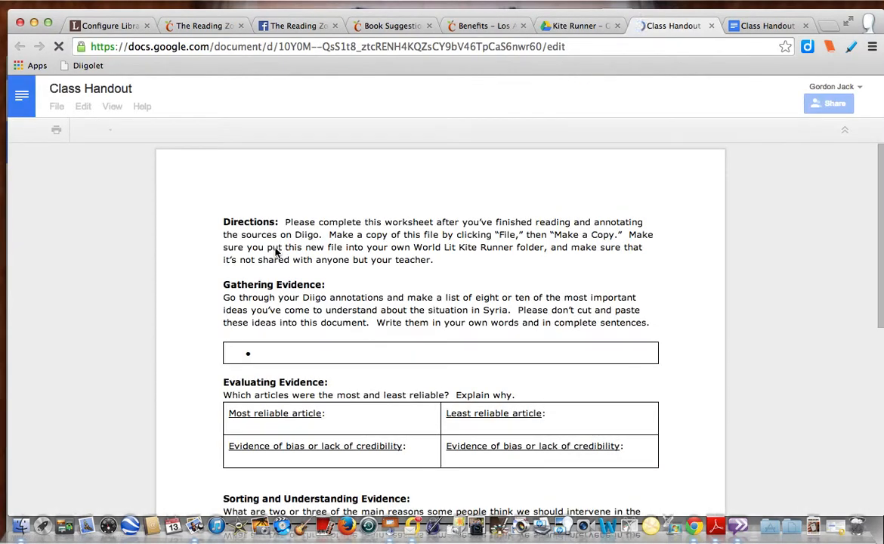